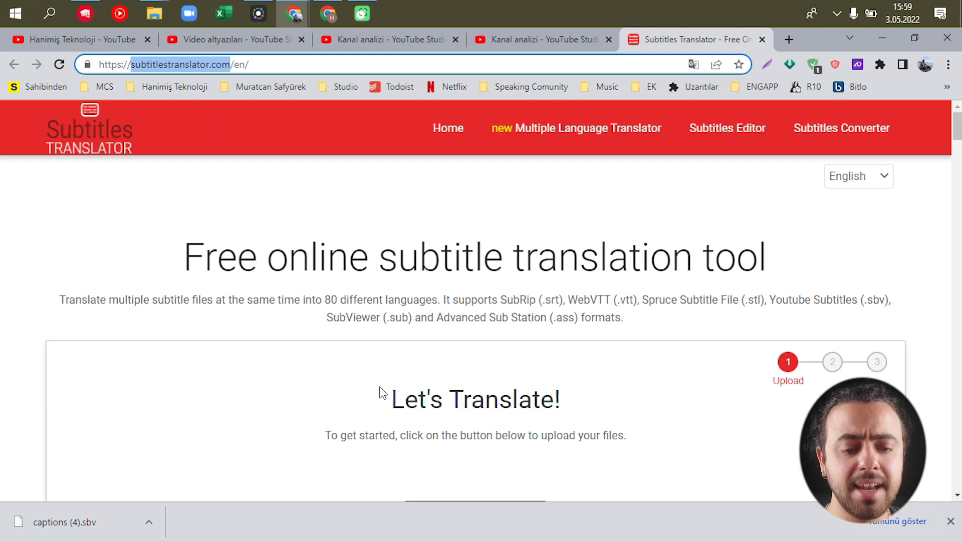
- Upload the captions (4).sbv file from the Downloads folder and proceed to the translation stage
scroll(373, 398, "down", 3)
left_click(458, 368)
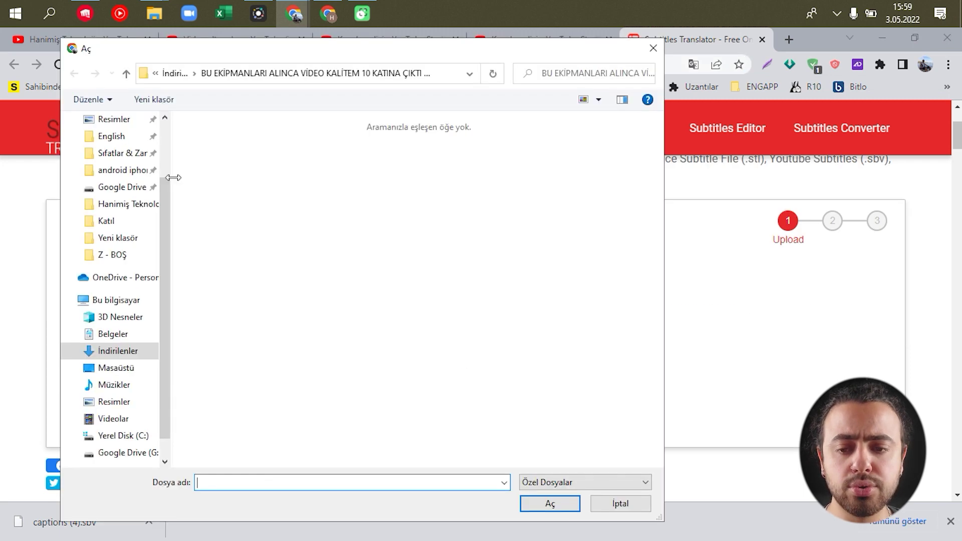
scroll(150, 171, "up", 3)
left_click(121, 148)
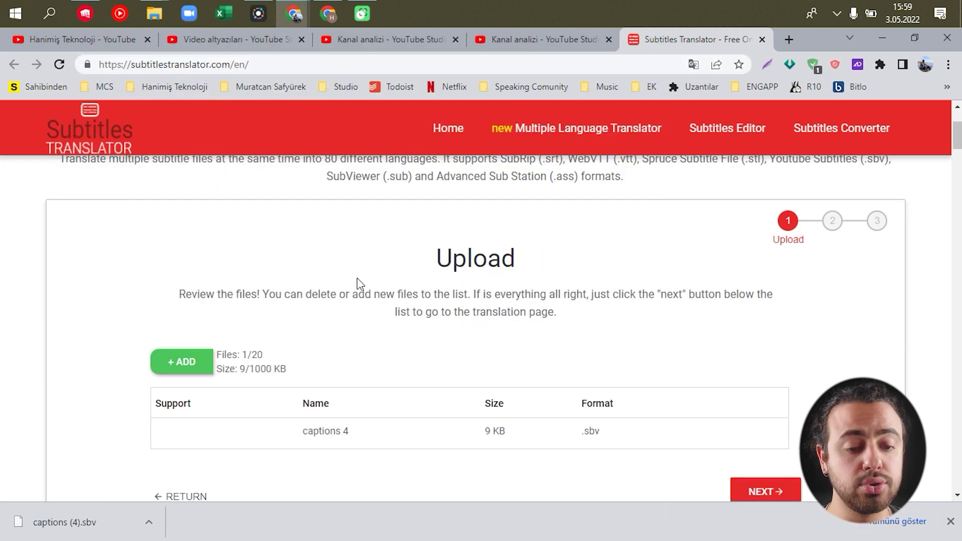
scroll(505, 351, "down", 3)
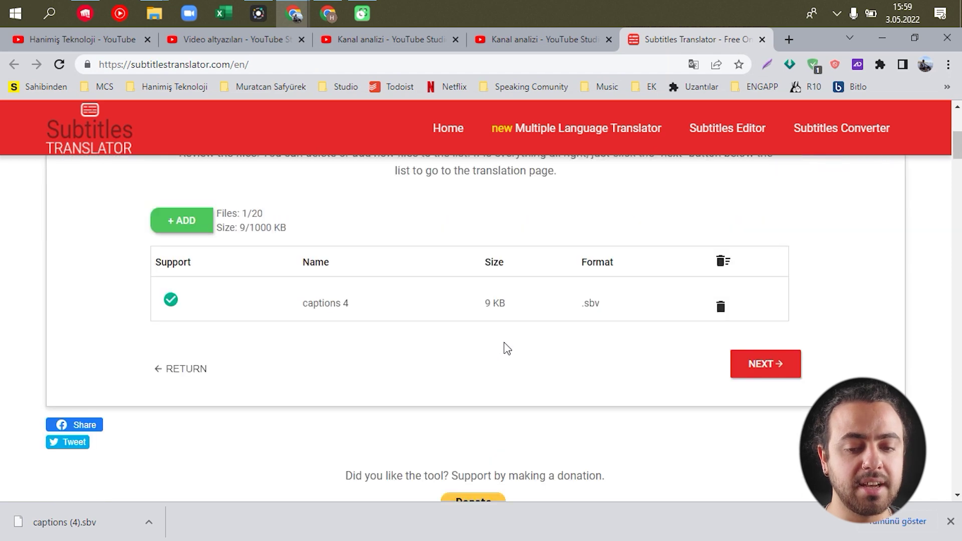
left_click(763, 362)
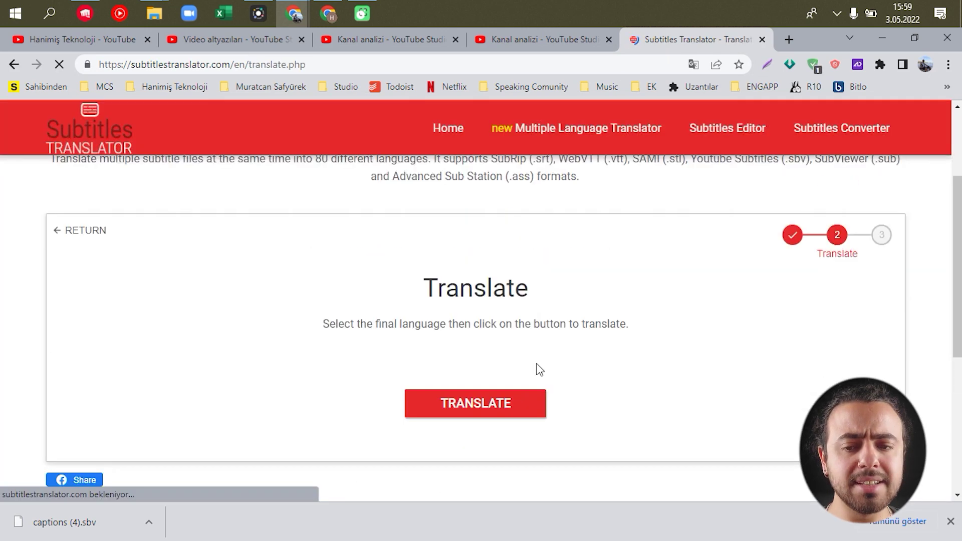
- Set the target language to English and translate the uploaded subtitles
left_click(452, 378)
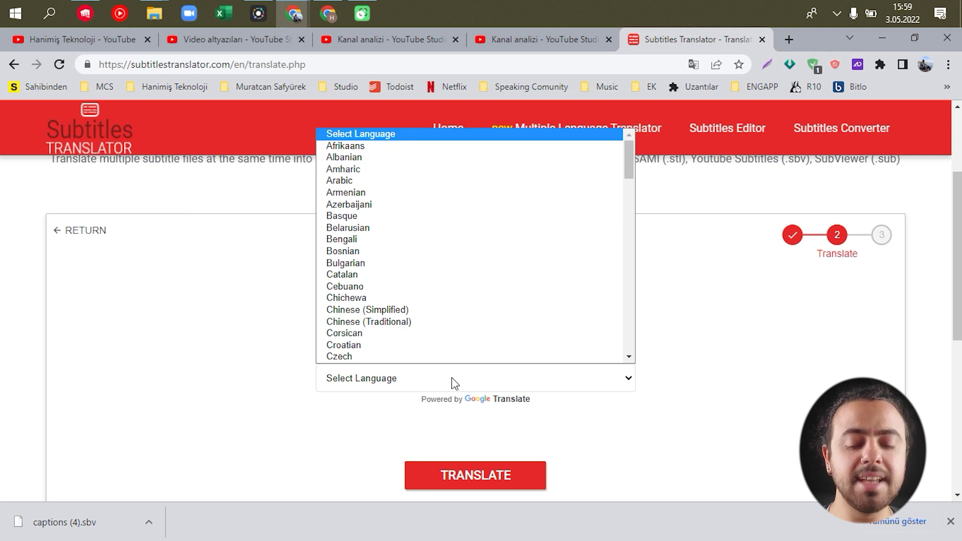
key("e")
key("e")
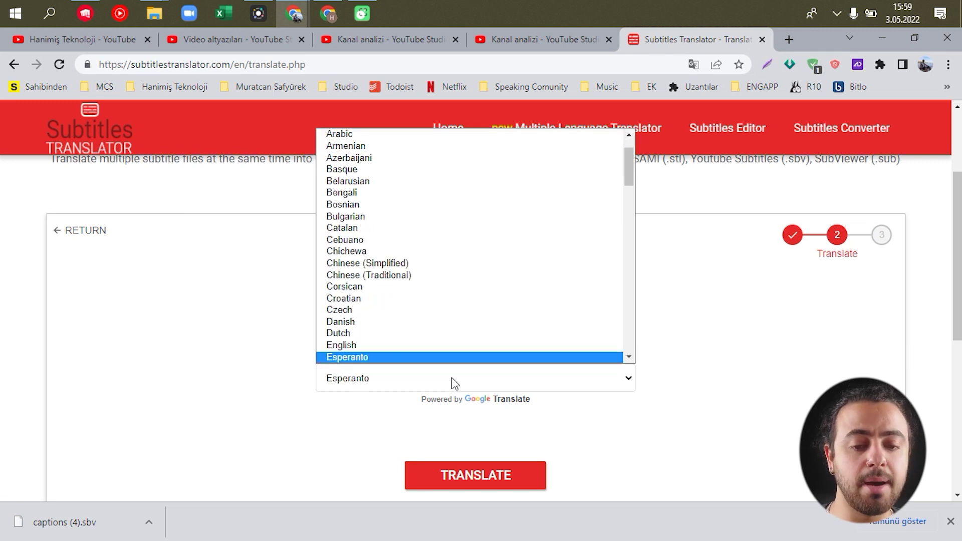
left_click(410, 345)
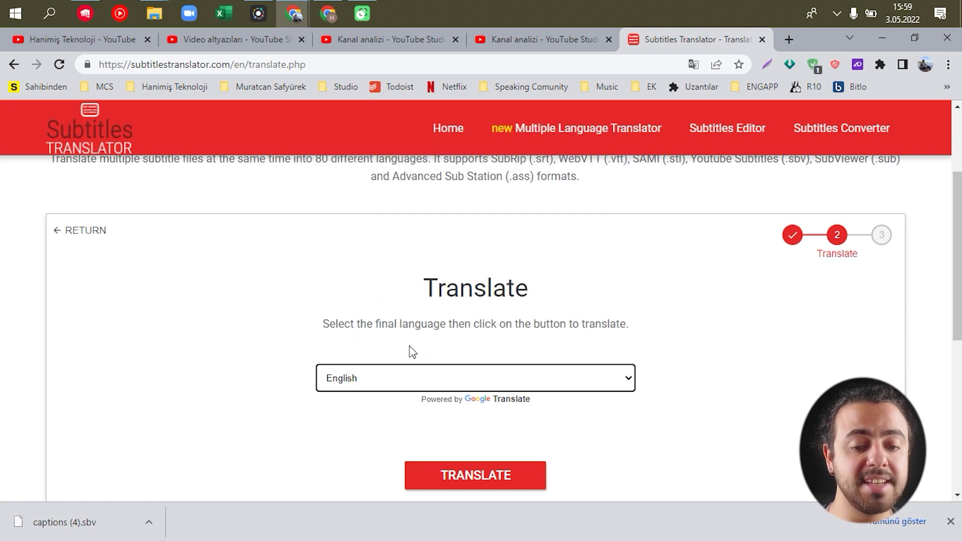
left_click(443, 386)
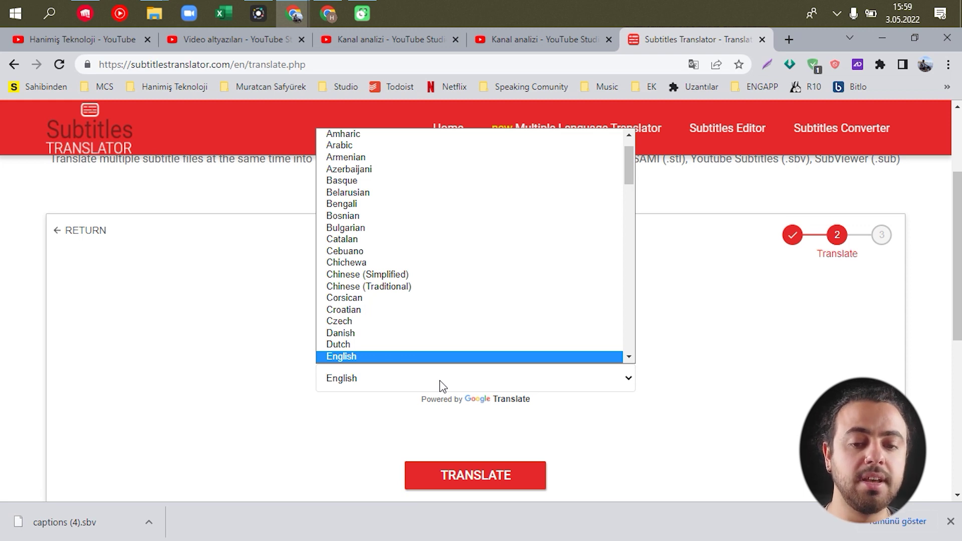
scroll(430, 354, "down", 1)
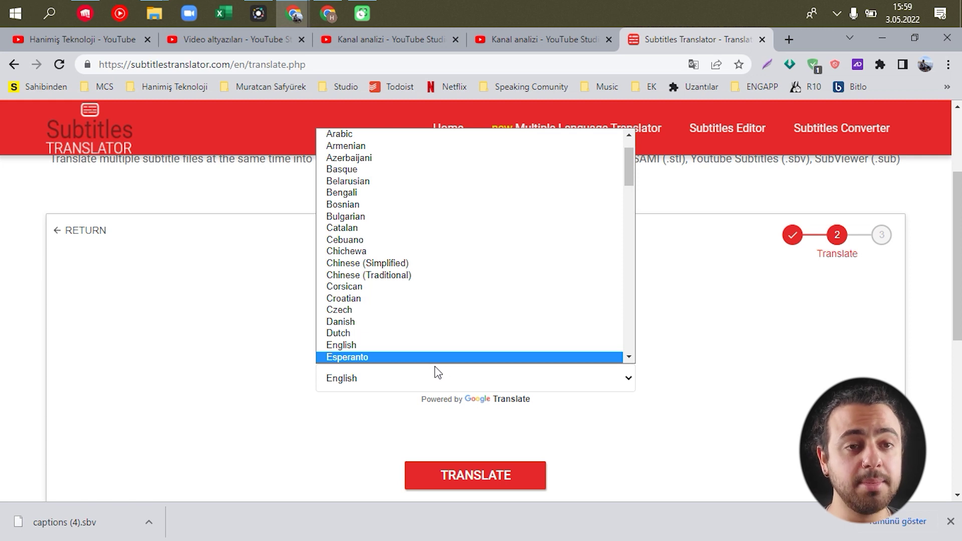
left_click(412, 345)
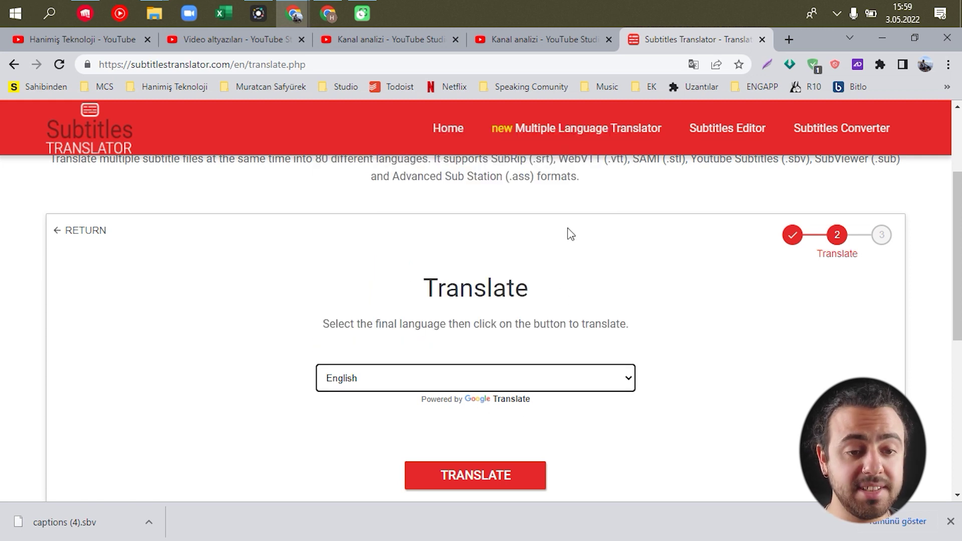
left_click(465, 477)
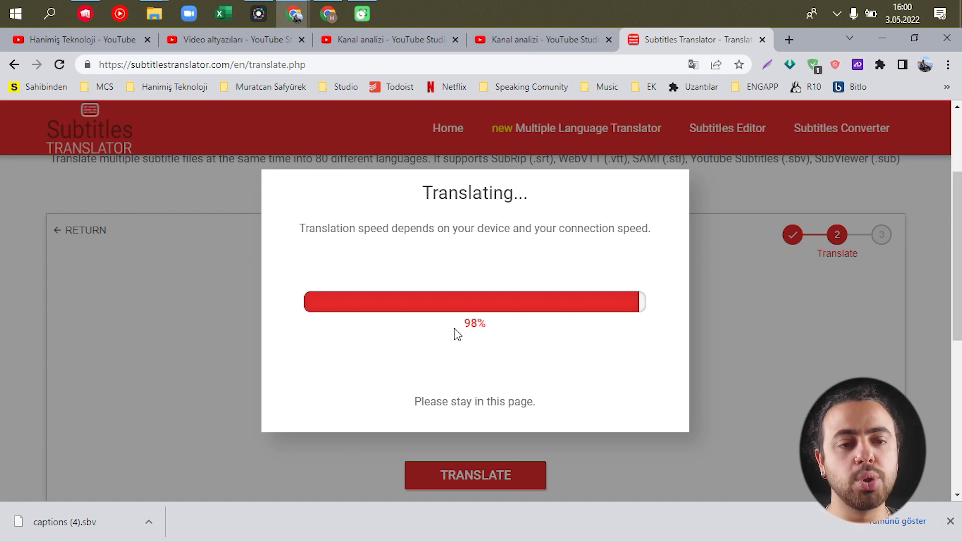
left_click(545, 40)
left_click(386, 40)
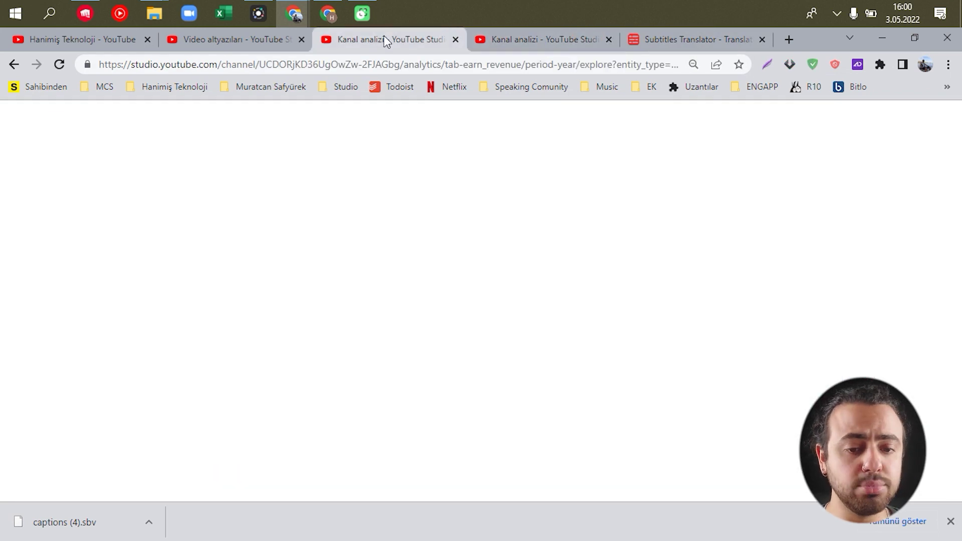
left_click(263, 45)
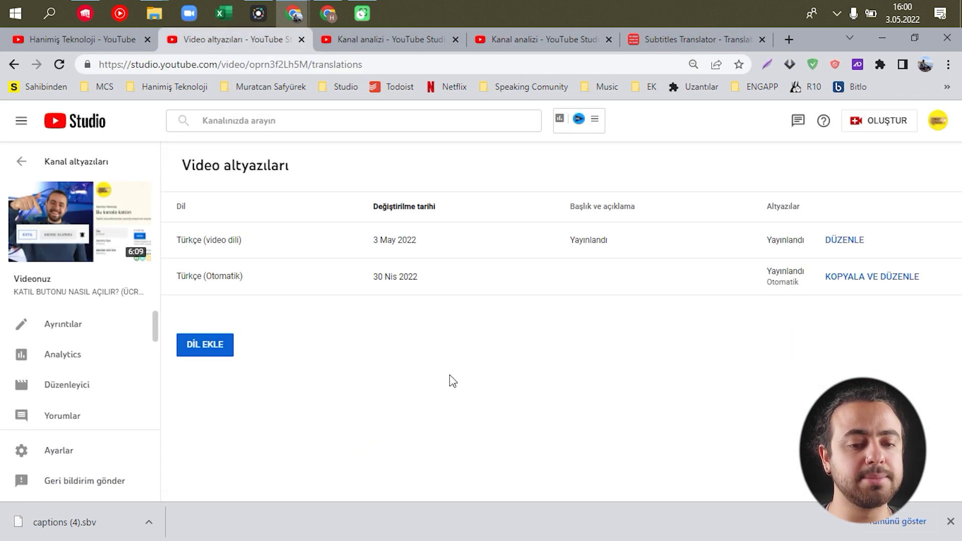
left_click(670, 41)
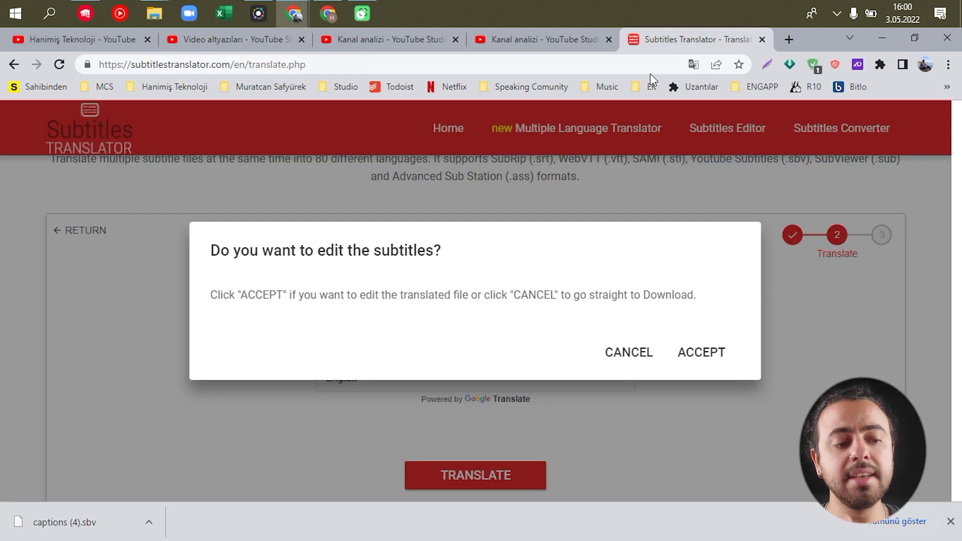
- Accept editing of the translated subtitles and load the captions (4) file in the Subtitles Editor
left_click(704, 355)
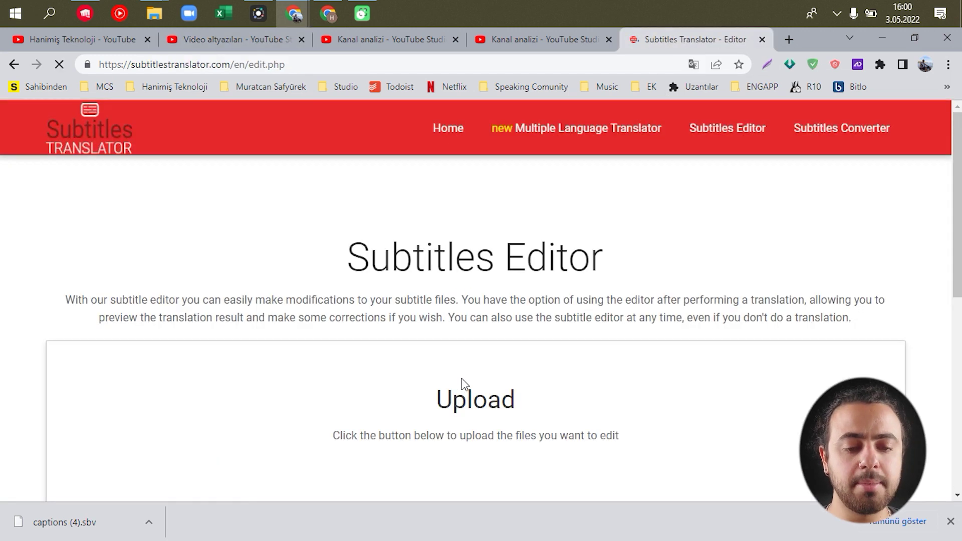
scroll(640, 356, "down", 4)
left_click(295, 245)
left_click(258, 279)
- Replace the mistranslated word "Hanis" with "Hanimiş" in the subtitle line with ID 0
left_click(488, 323)
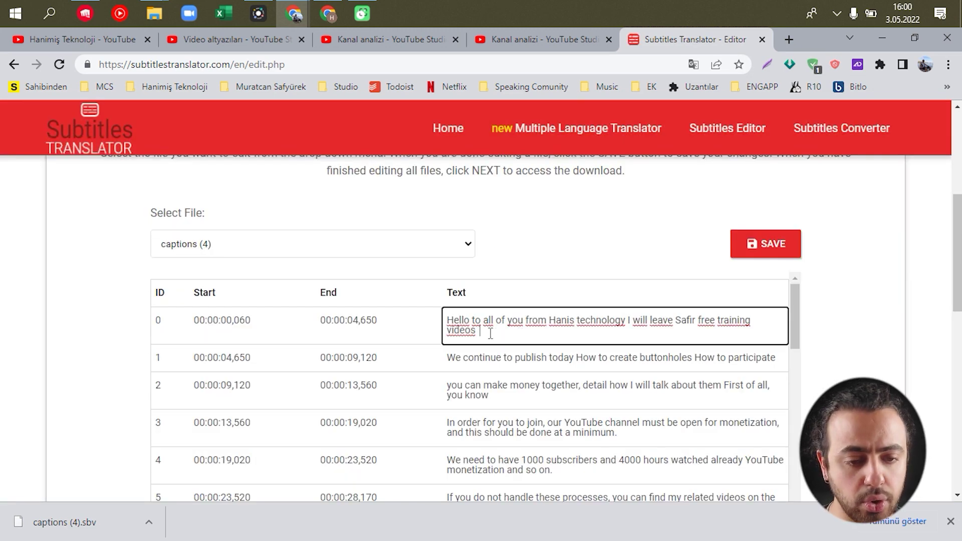
left_click_drag(633, 325, 159, 298)
left_click(571, 334)
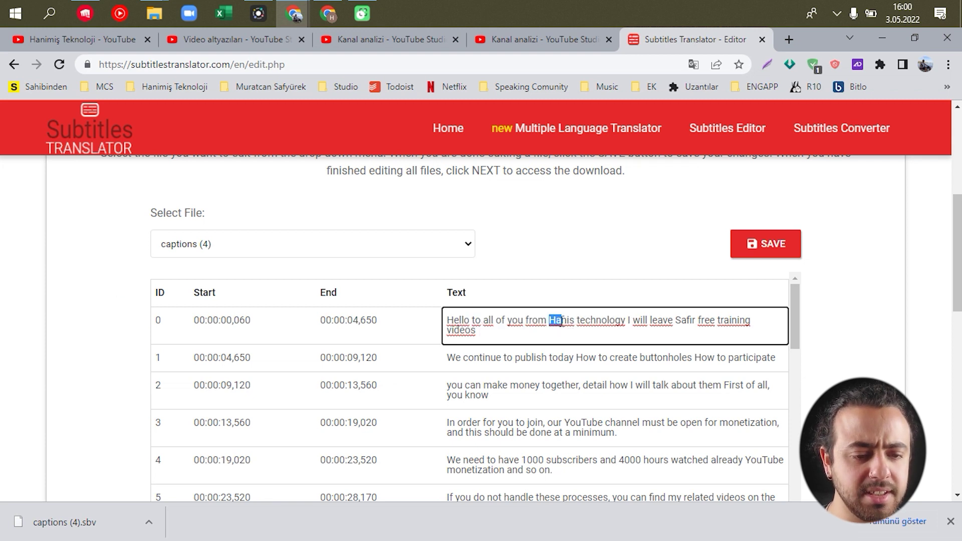
left_click(566, 373)
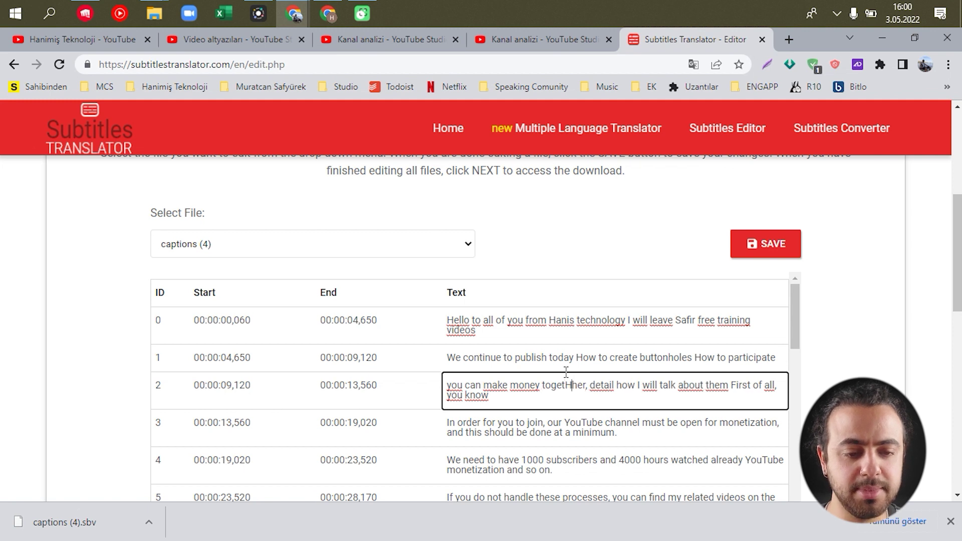
left_click(558, 319)
double_click(562, 320)
type("h")
key("BackSpace")
type("Hanimis")
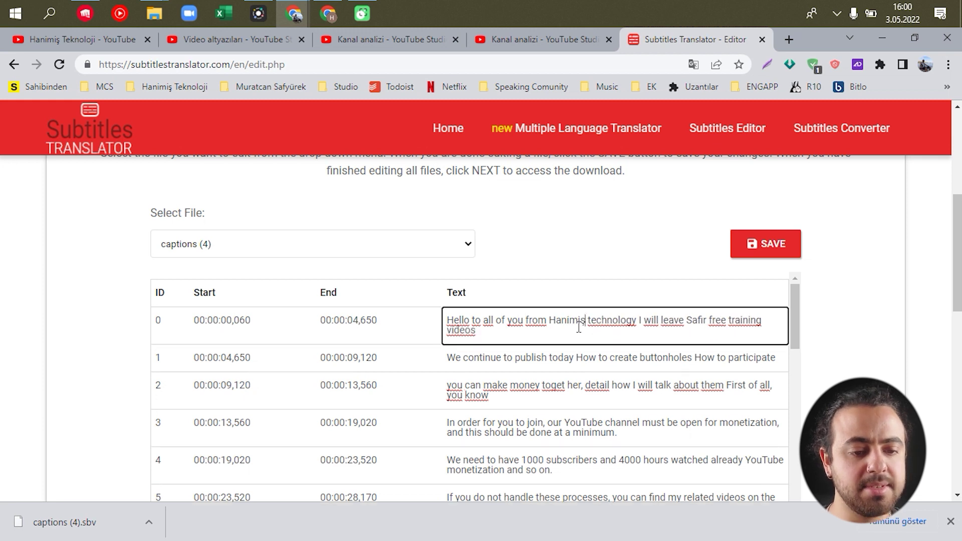
- Review the wording of the first subtitle line and read through the remaining translated lines
left_click_drag(635, 320, 607, 320)
left_click(592, 320)
left_click_drag(638, 325, 589, 321)
left_click(606, 332)
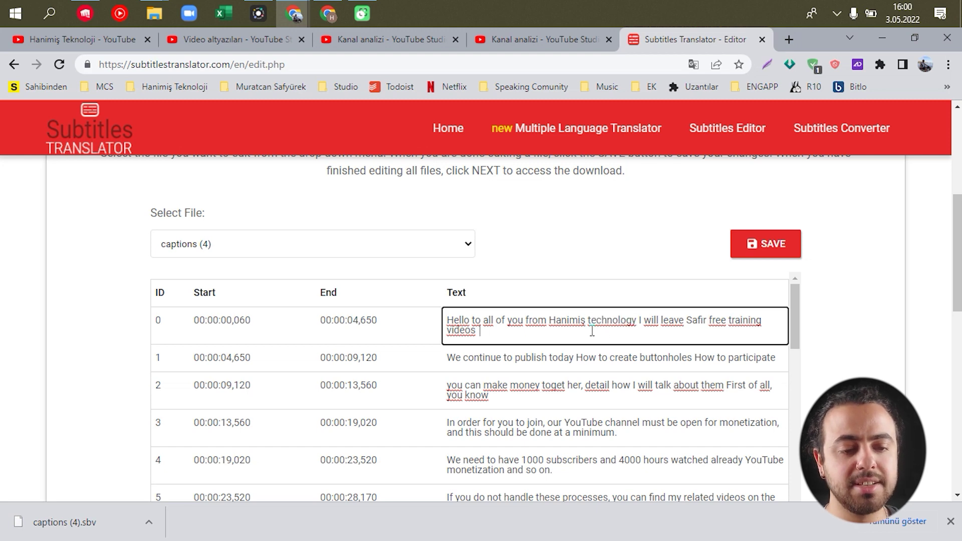
left_click_drag(632, 321, 532, 321)
left_click(621, 333)
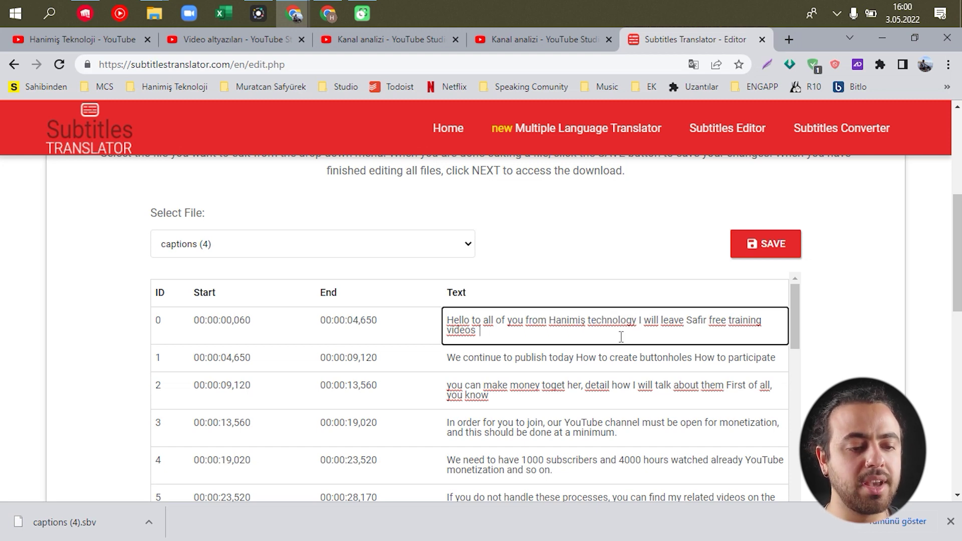
scroll(582, 385, "down", 17)
left_click(558, 344)
scroll(592, 381, "down", 20)
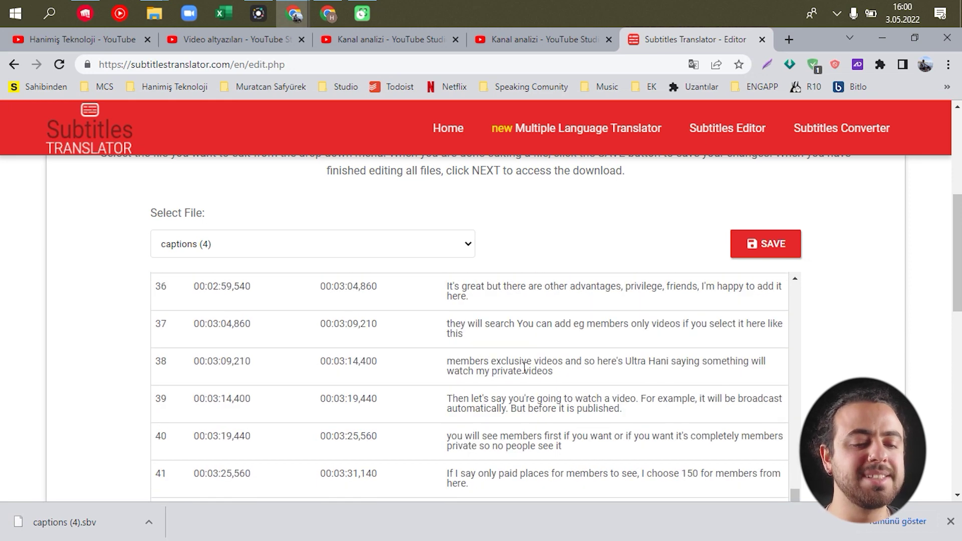
scroll(792, 329, "down", 8)
scroll(812, 316, "up", 6)
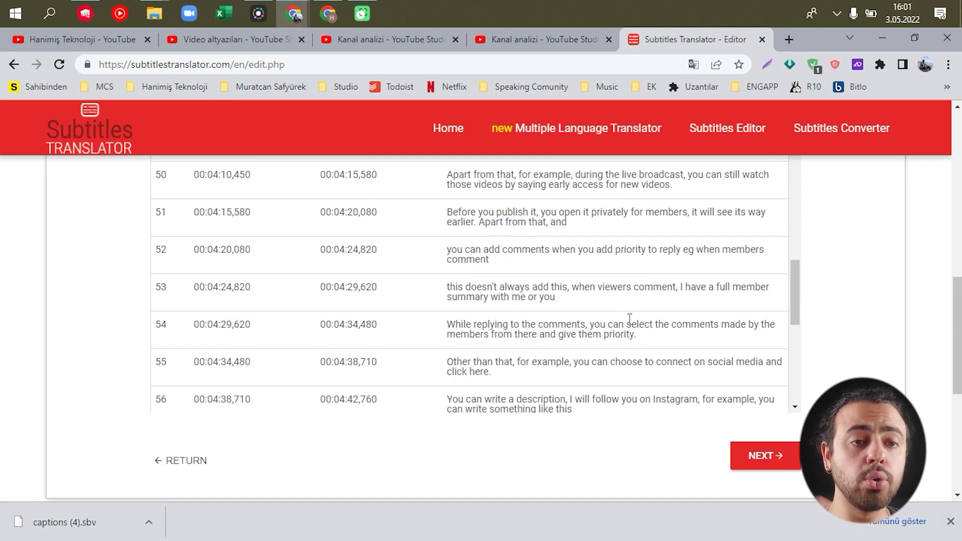
scroll(636, 315, "up", 11)
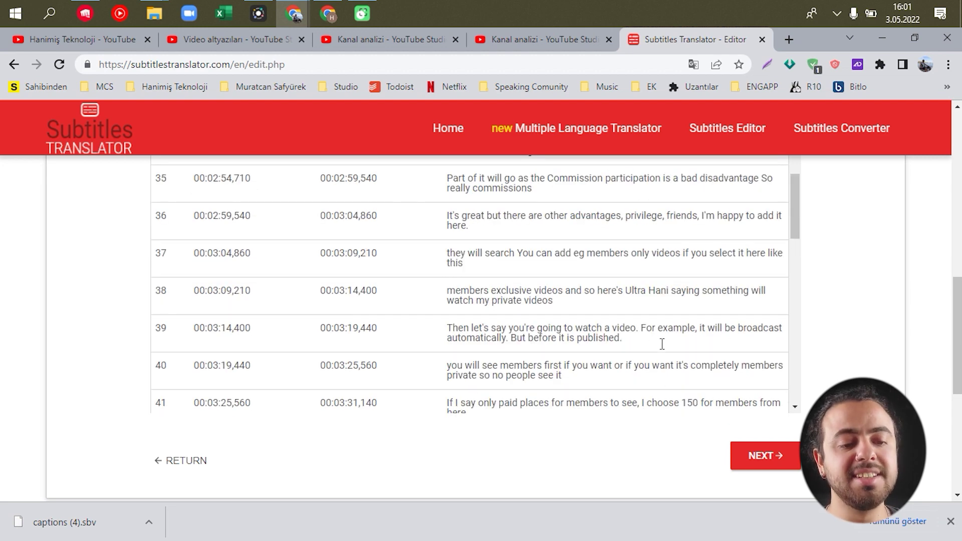
- Finish editing and download the translated subtitles, declining the donation request
left_click(763, 456)
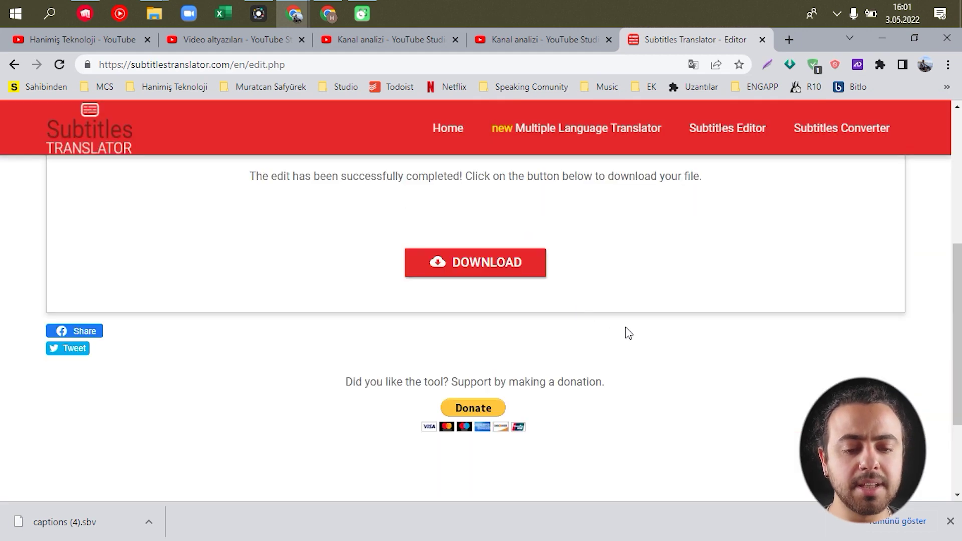
left_click(488, 401)
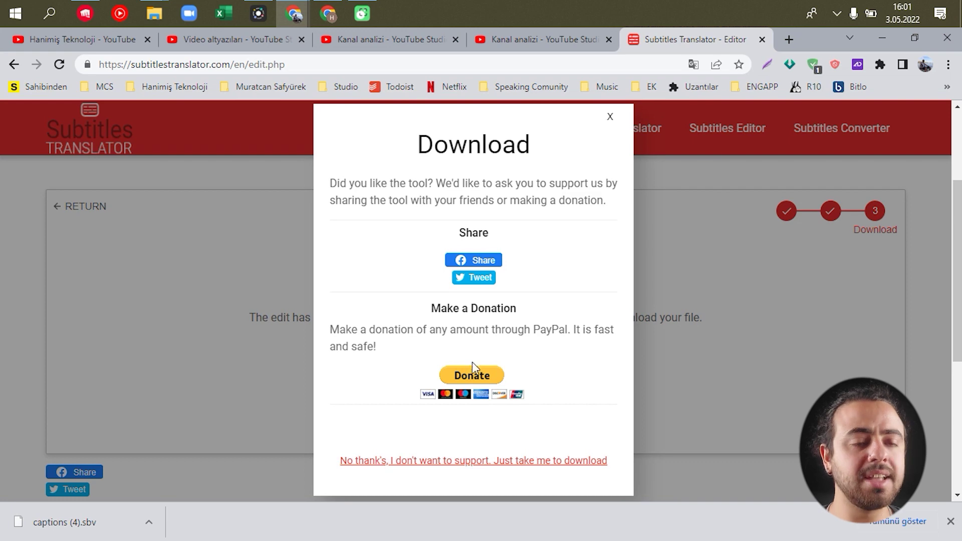
left_click(443, 463)
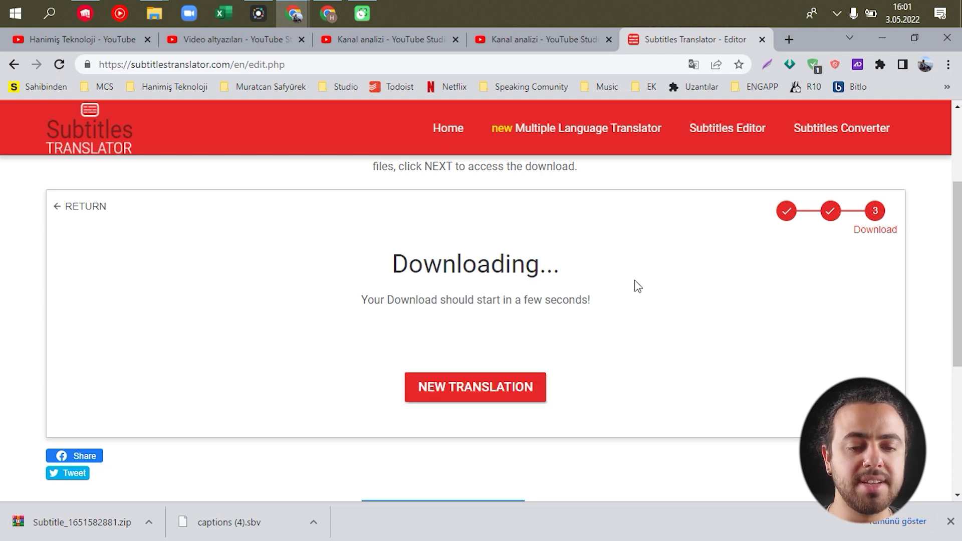
- Show the downloaded Subtitle_1651582881.zip in its folder, extract it to a subfolder of the same name and select captions (4).sbv there
right_click(125, 524)
left_click(158, 496)
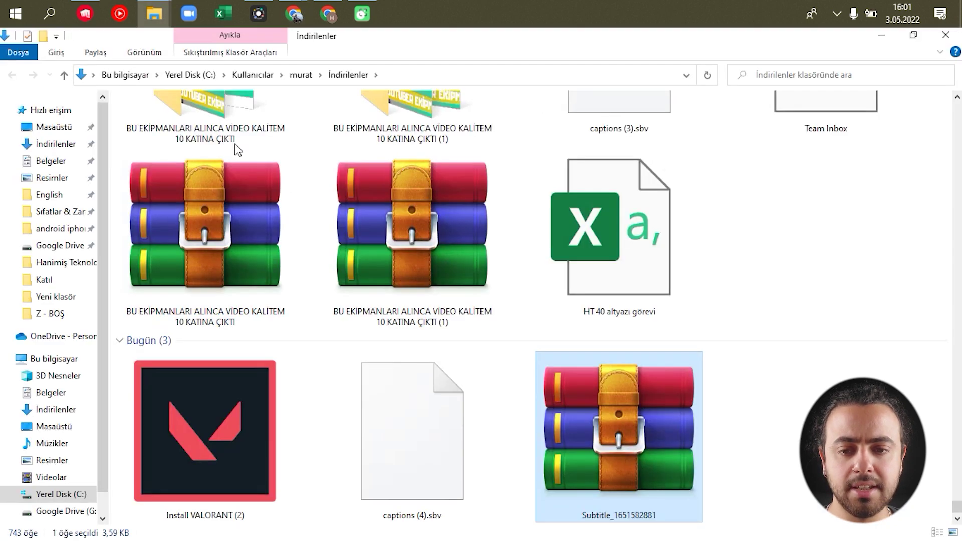
right_click(632, 445)
left_click(702, 189)
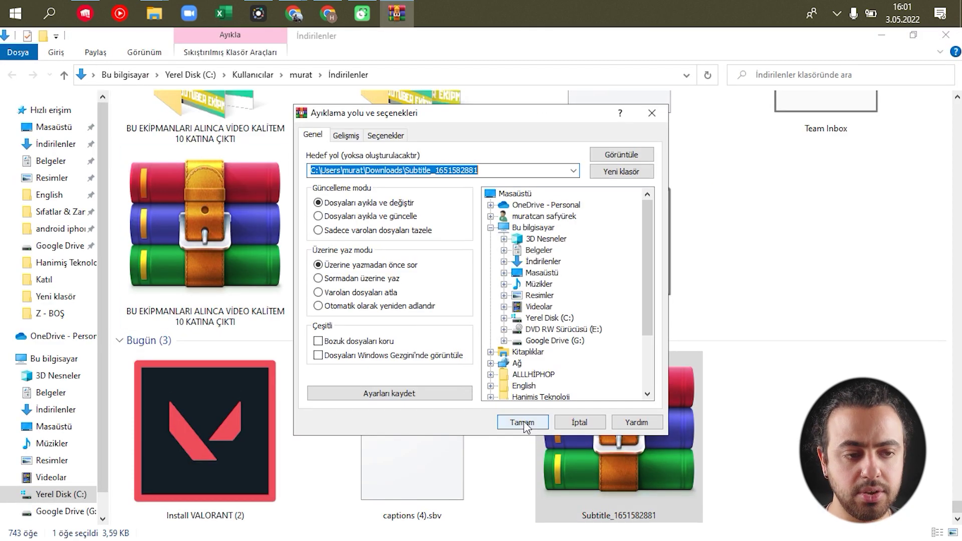
left_click(524, 421)
double_click(822, 441)
left_click(248, 121)
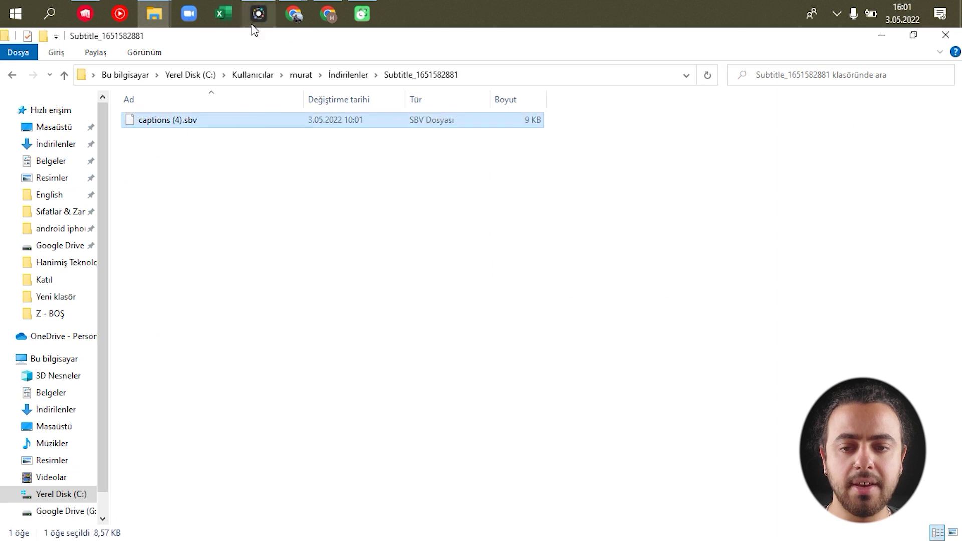
- Switch back to Chrome and bring up the video's subtitles page (Video altyazıları) in YouTube Studio
left_click(327, 14)
left_click(327, 13)
mouse_move(294, 13)
left_click(233, 50)
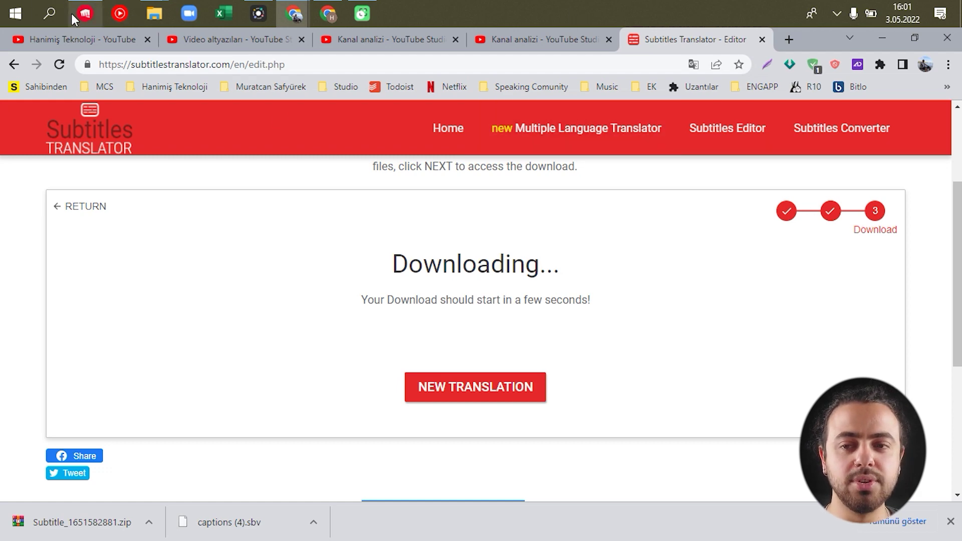
left_click(541, 45)
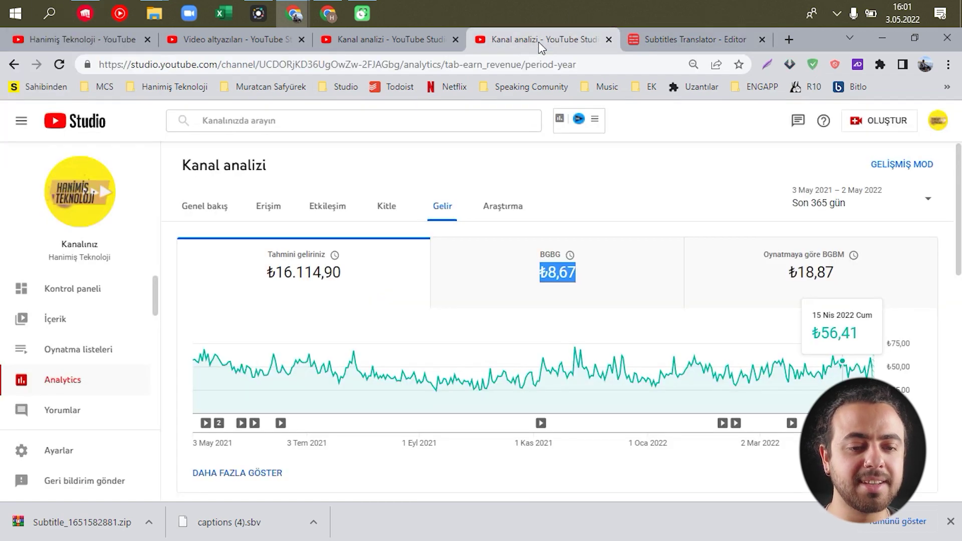
left_click(420, 43)
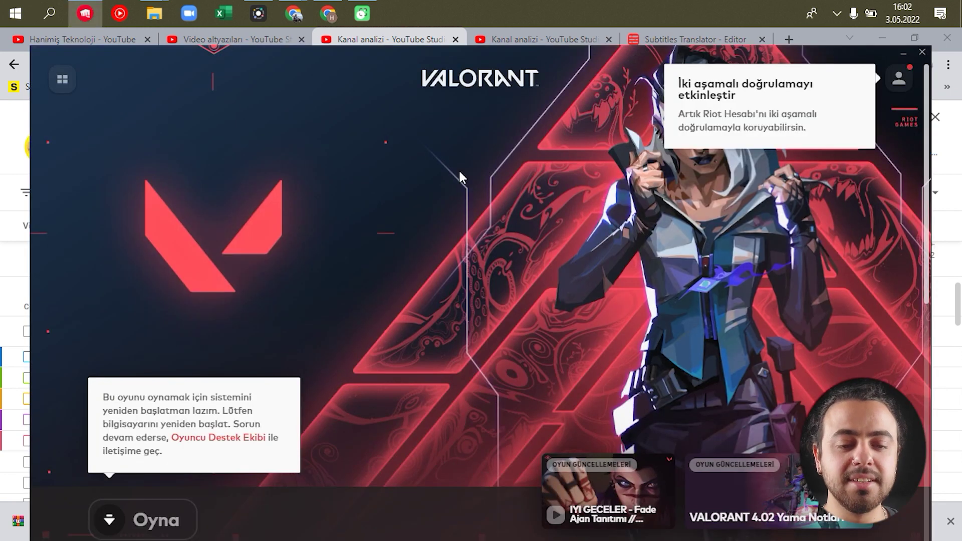
left_click(947, 150)
left_click(529, 38)
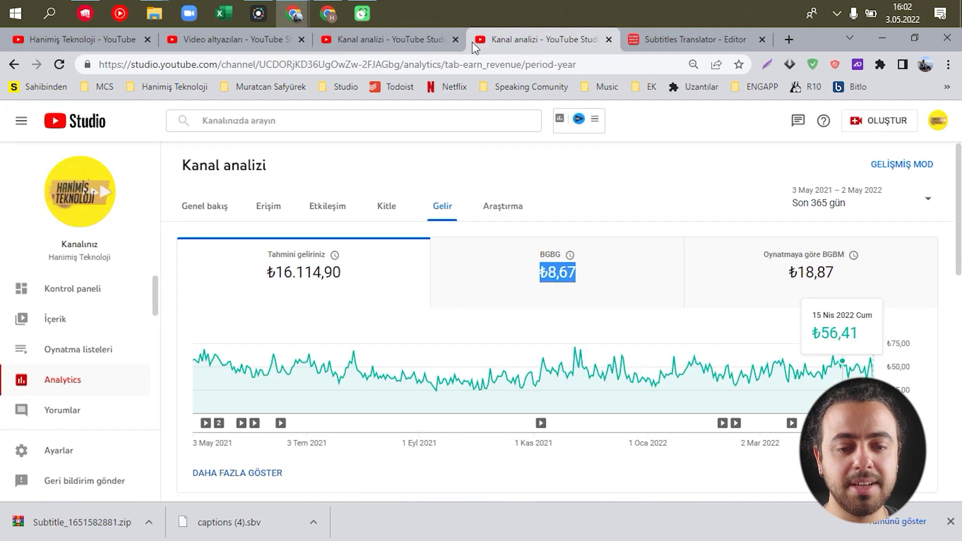
left_click(229, 37)
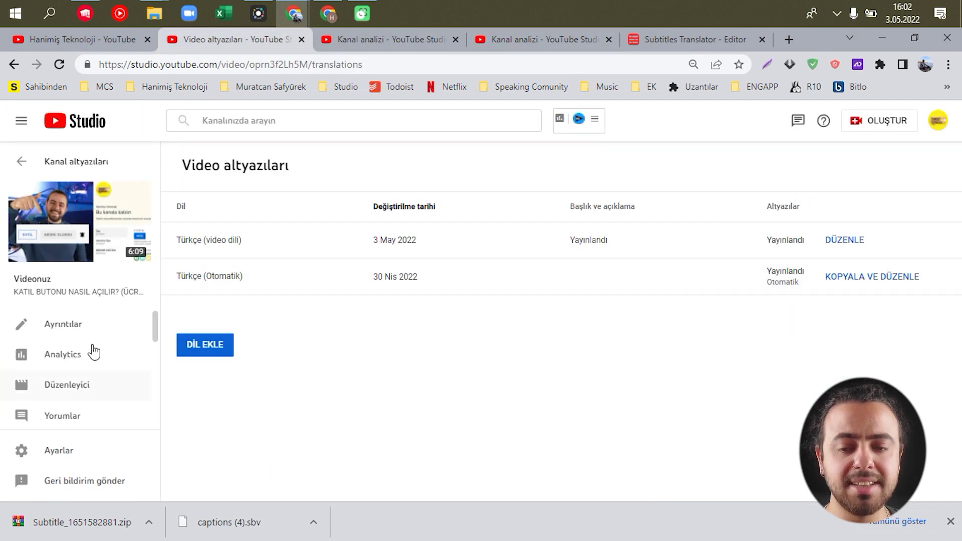
- Add English (İngilizce) as a new subtitle language for the video
left_click_drag(219, 277, 264, 283)
left_click(196, 272)
left_click_drag(214, 241, 309, 316)
left_click(215, 360)
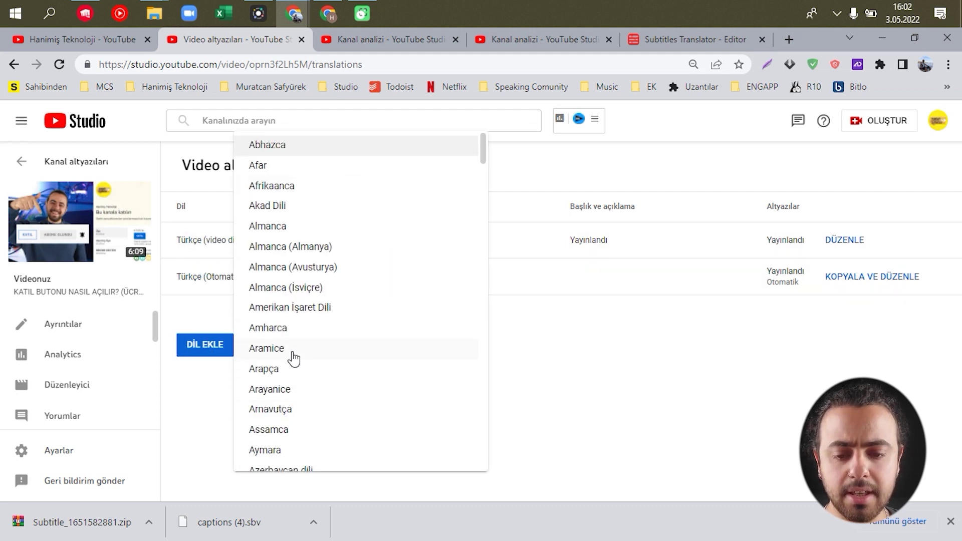
scroll(301, 358, "down", 8)
scroll(301, 343, "down", 5)
scroll(305, 323, "up", 1)
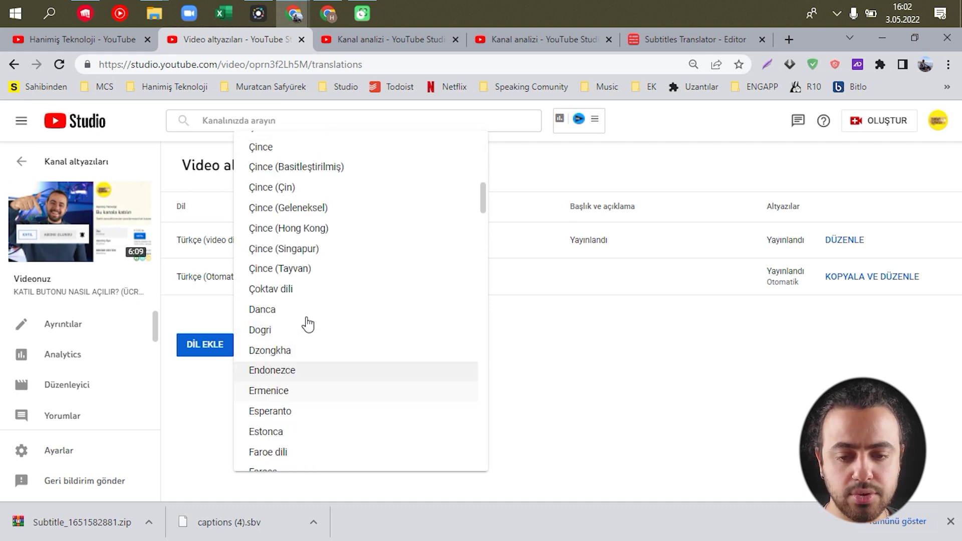
scroll(305, 320, "down", 10)
left_click(301, 343)
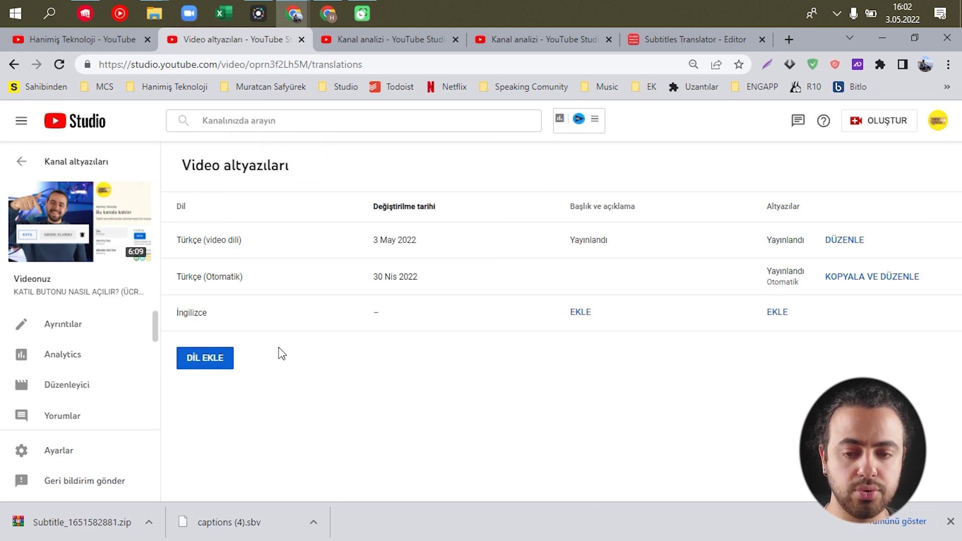
double_click(200, 311)
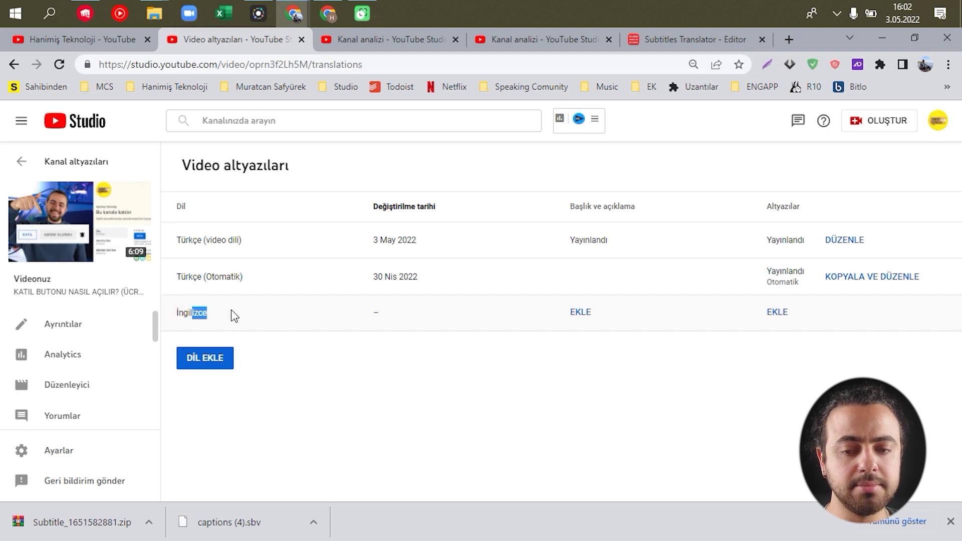
left_click(780, 313)
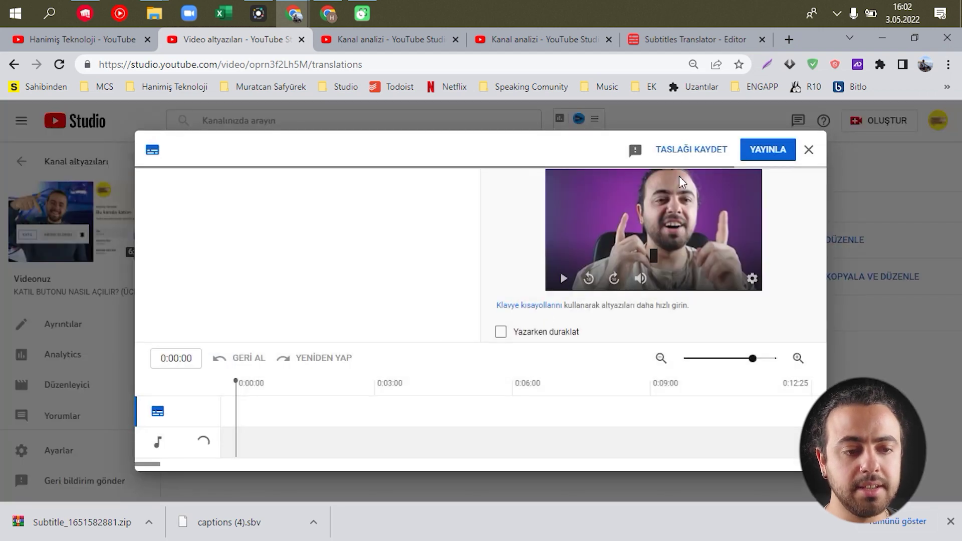
left_click(227, 230)
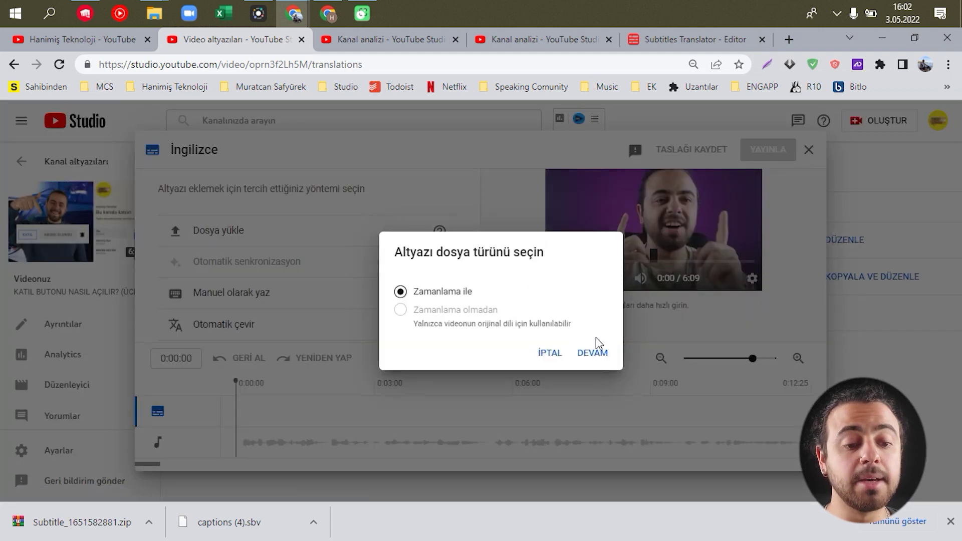
left_click(593, 353)
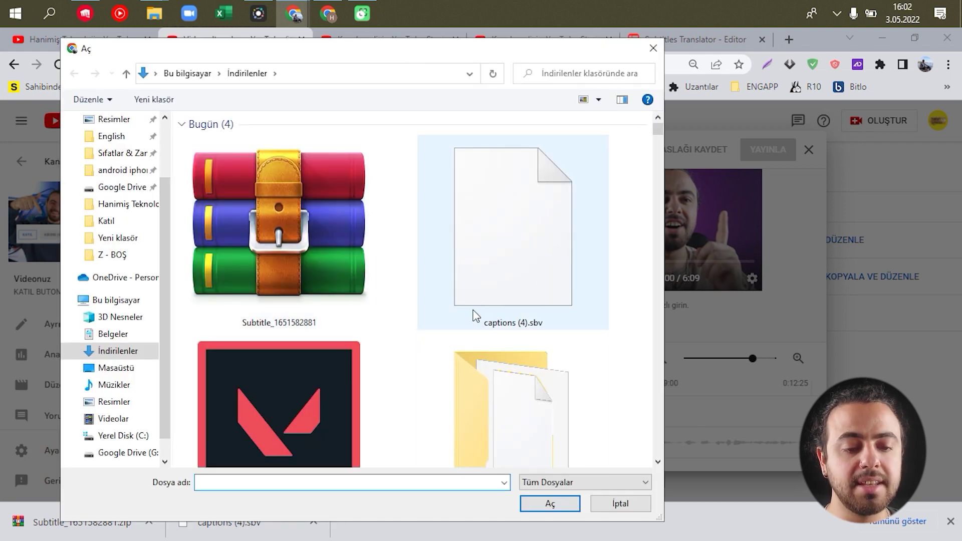
double_click(490, 350)
double_click(365, 146)
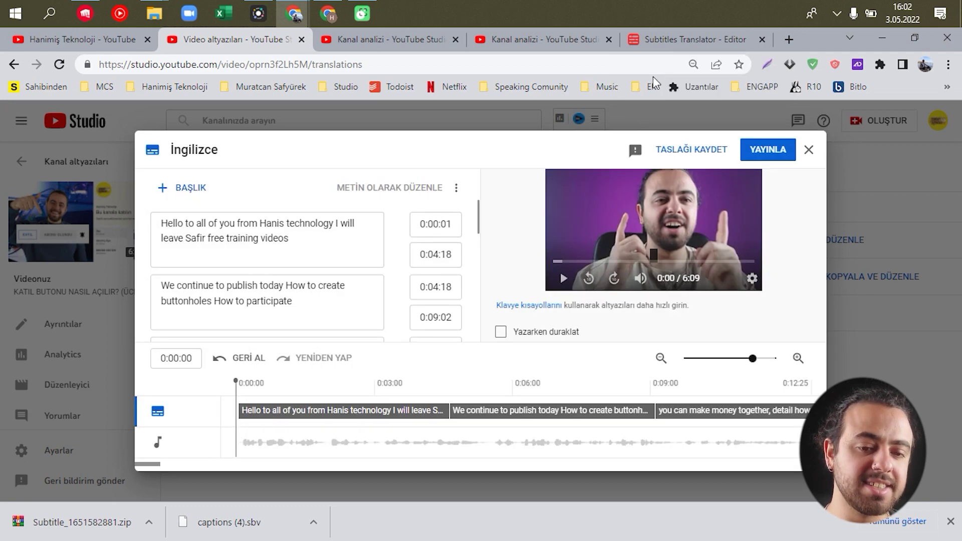
- Check the web address of the Subtitles Translator site and return to the English subtitle editor
left_click(687, 41)
scroll(482, 264, "up", 3)
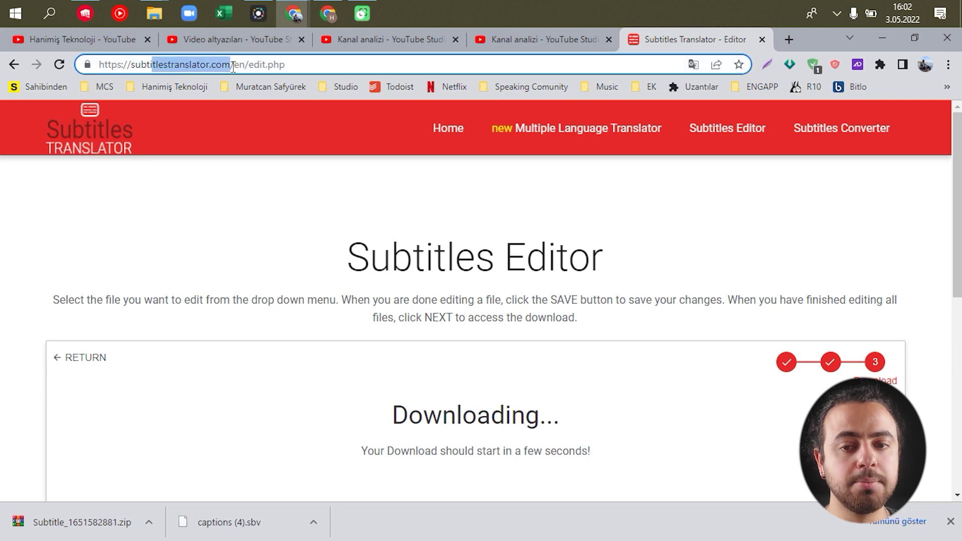
left_click(241, 40)
- Look through the imported English caption lines and publish the English subtitles
left_click(371, 239)
left_click(299, 290)
scroll(300, 270, "down", 4)
left_click(300, 270)
scroll(311, 281, "down", 3)
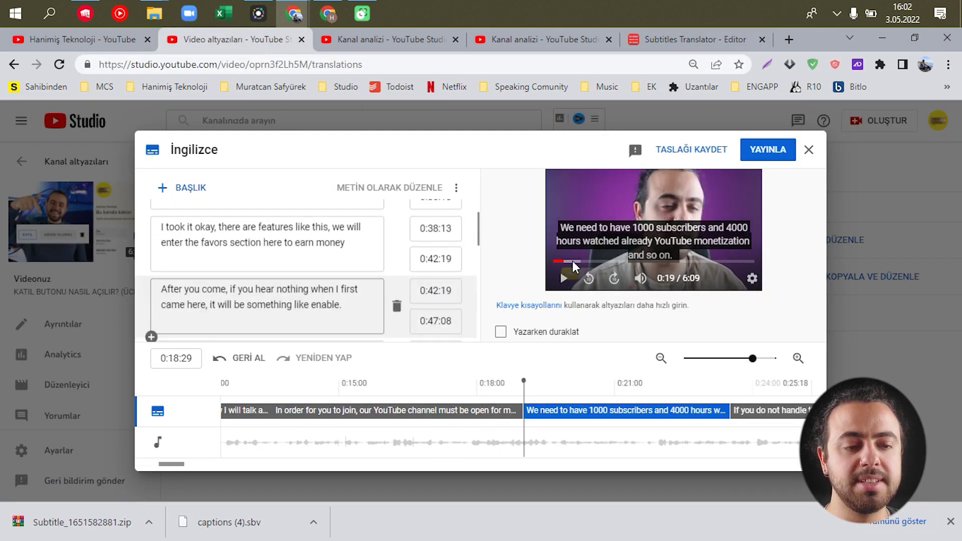
left_click(780, 158)
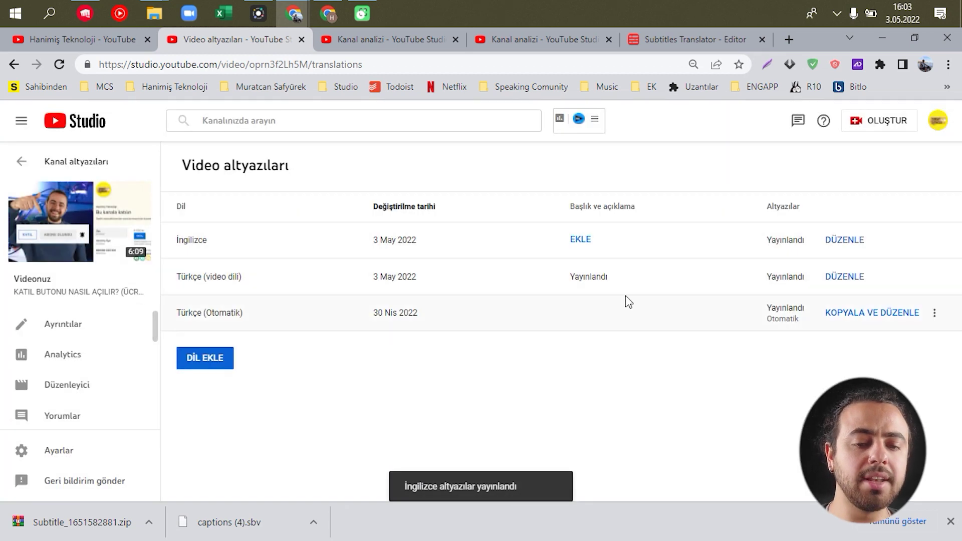
left_click_drag(184, 240, 295, 244)
double_click(781, 240)
left_click(719, 253)
- Inspect the title and description fields of the video's English translation form and close it without entering anything
left_click(582, 240)
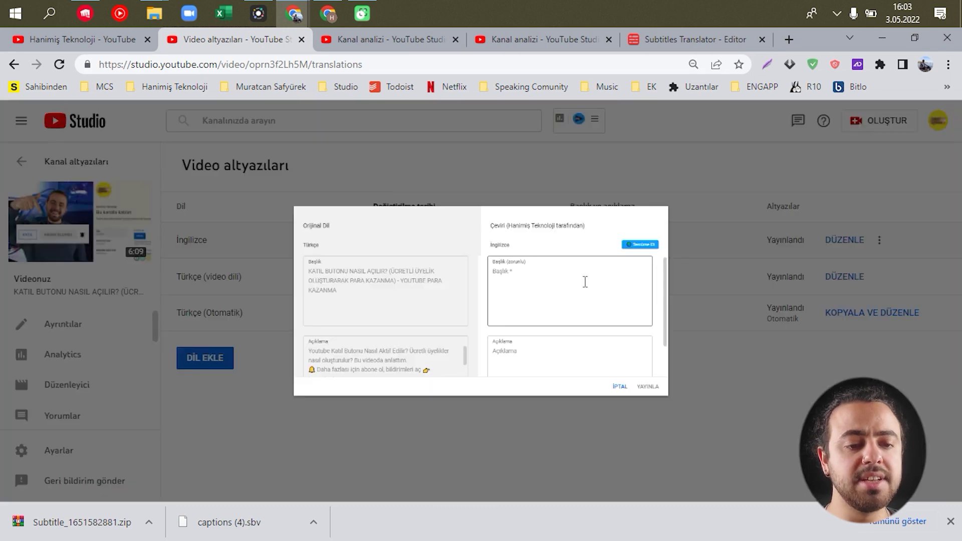
left_click_drag(200, 252, 328, 271)
scroll(561, 337, "down", 1)
left_click(544, 356)
scroll(581, 295, "up", 1)
left_click(572, 300)
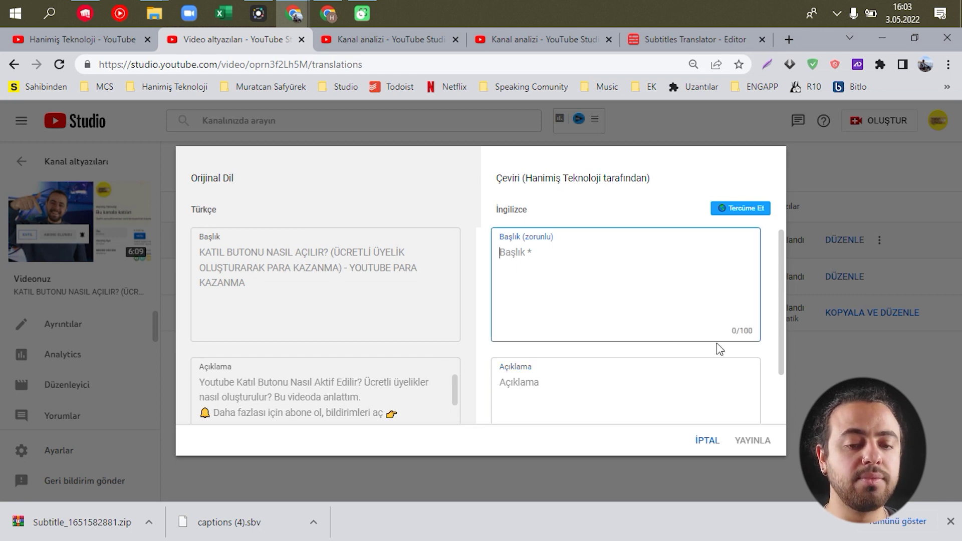
left_click(707, 440)
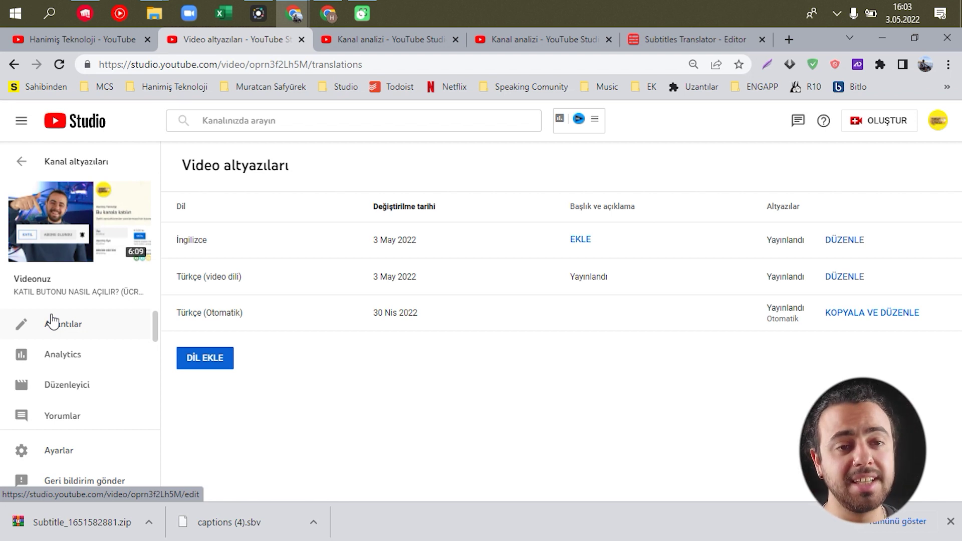
- Browse the Hanimiş Teknoloji channel's uploaded videos and glance at the channel's revenue analytics for the last 365 days
left_click(110, 38)
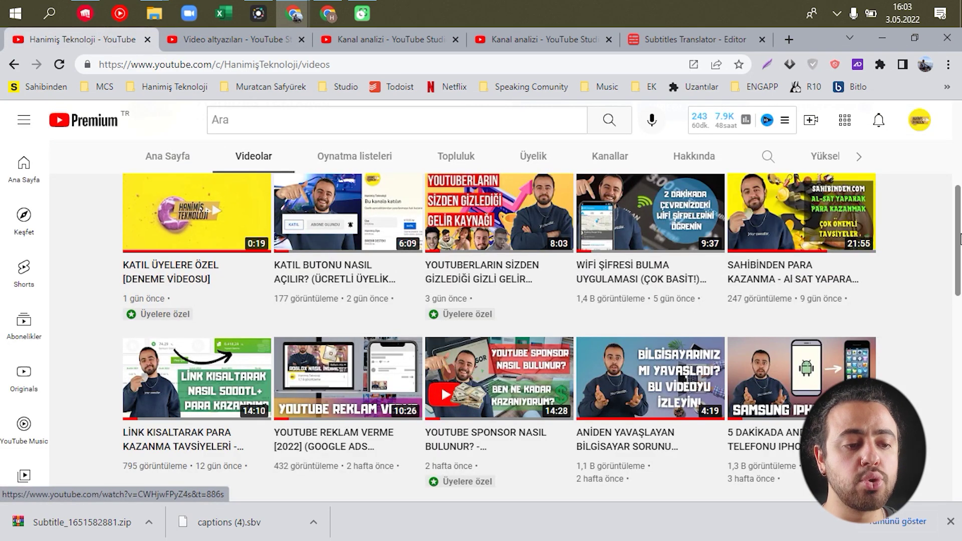
scroll(600, 275, "up", 3)
scroll(510, 255, "down", 3)
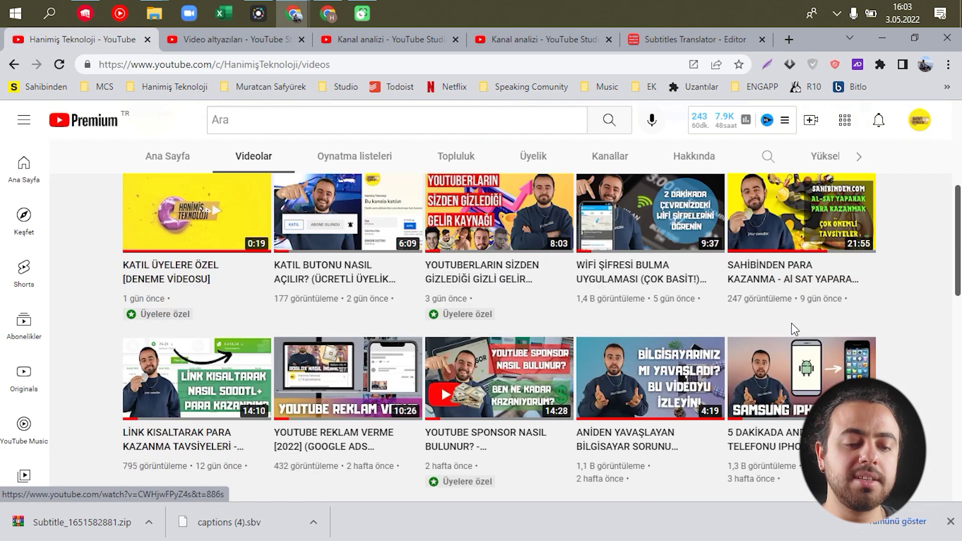
scroll(509, 256, "down", 10)
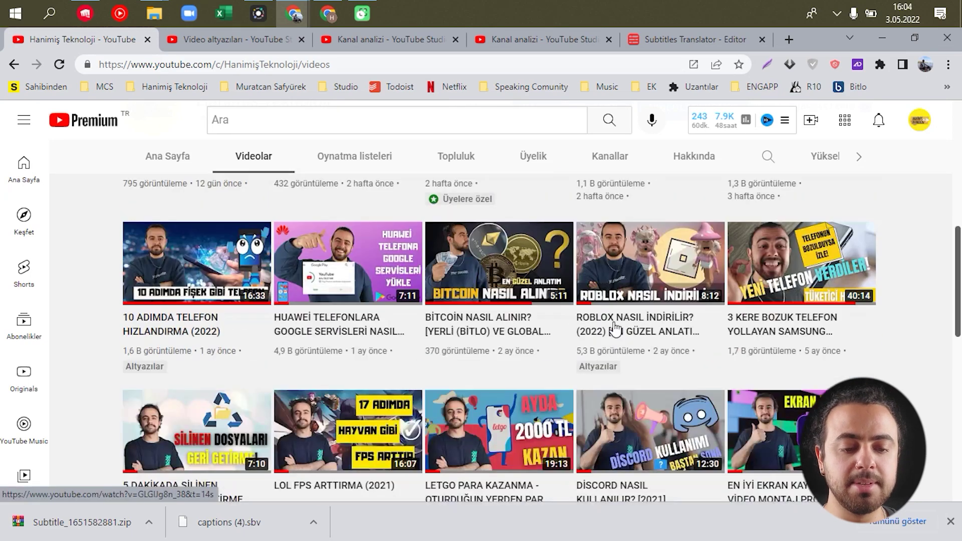
scroll(558, 360, "down", 15)
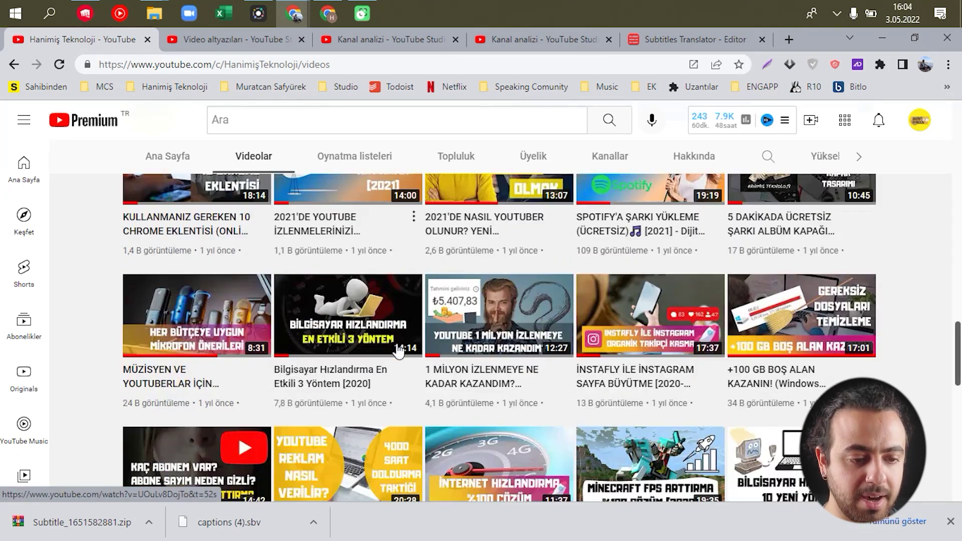
scroll(433, 357, "down", 4)
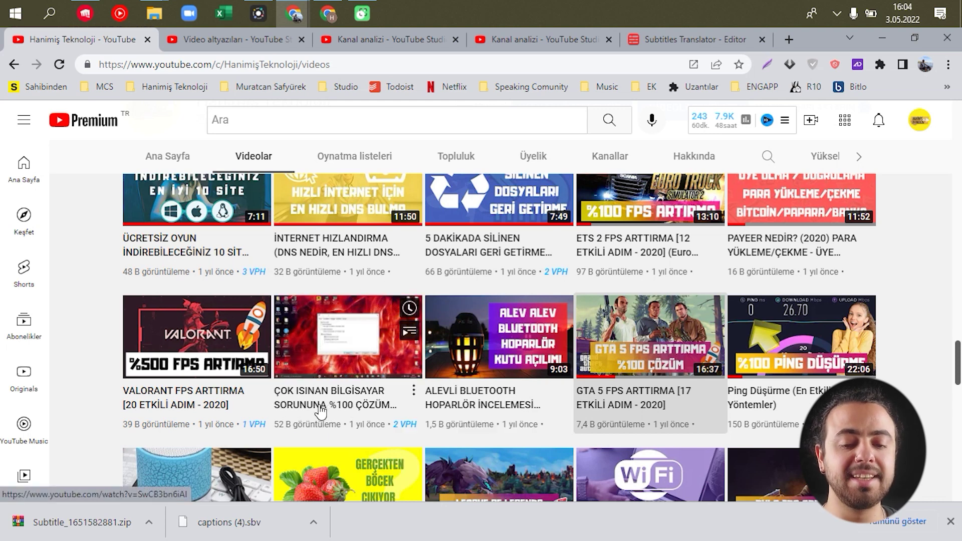
scroll(431, 381, "up", 10)
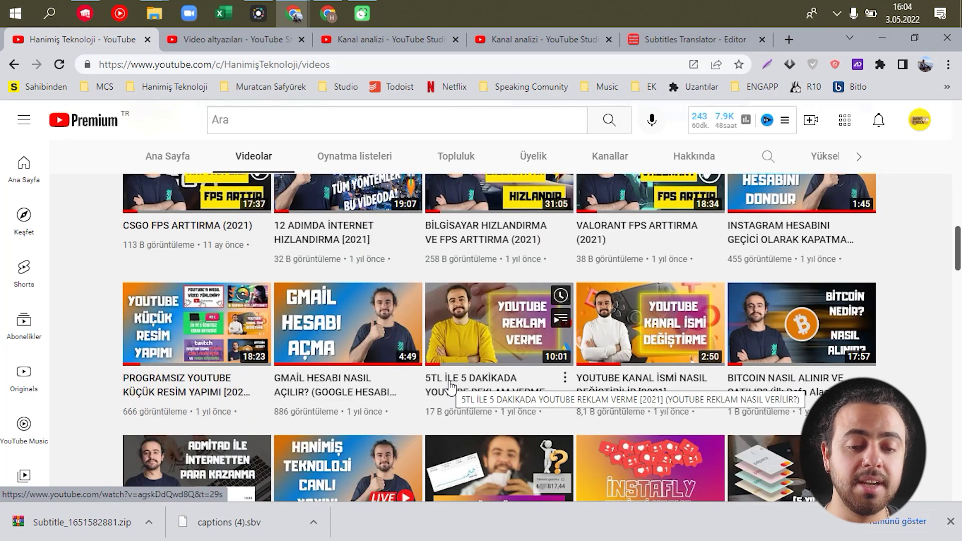
scroll(543, 160, "up", 10)
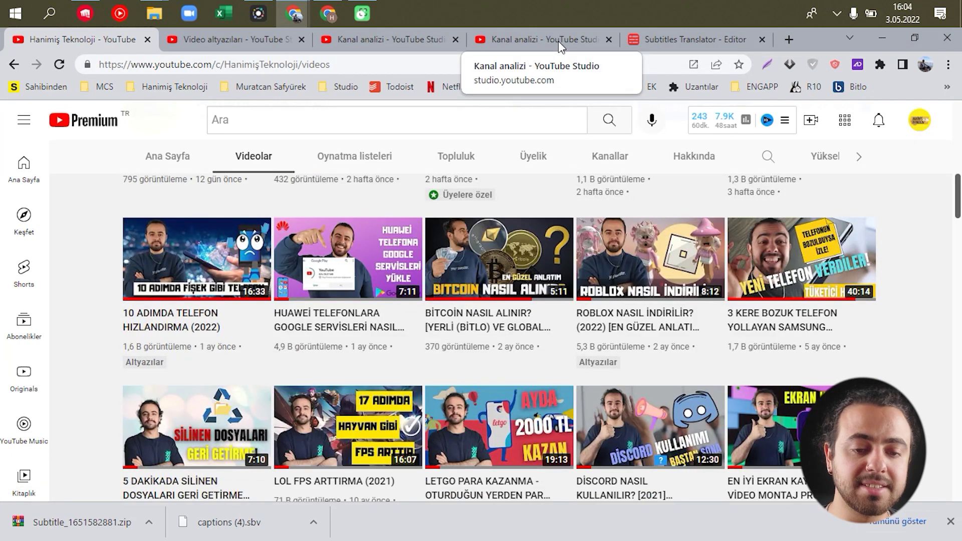
left_click(561, 44)
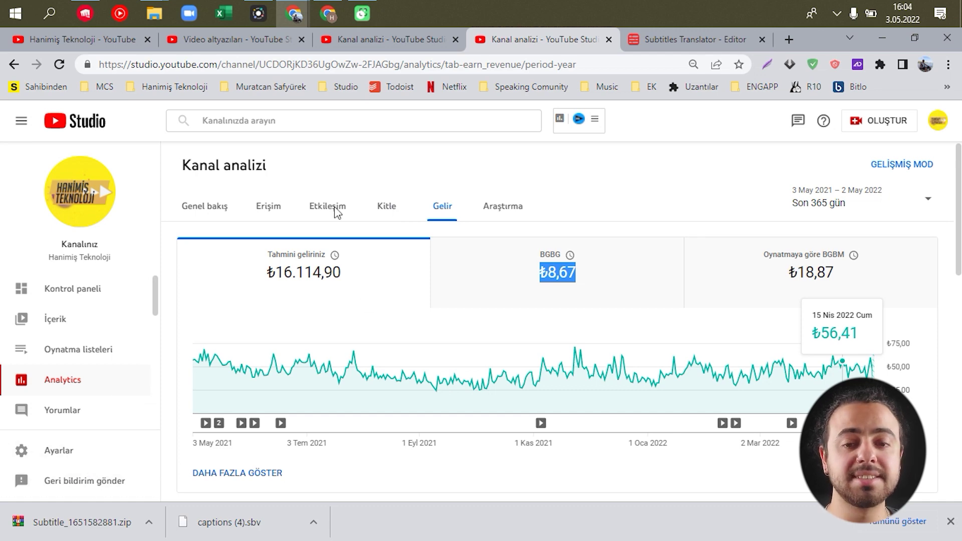
left_click(119, 39)
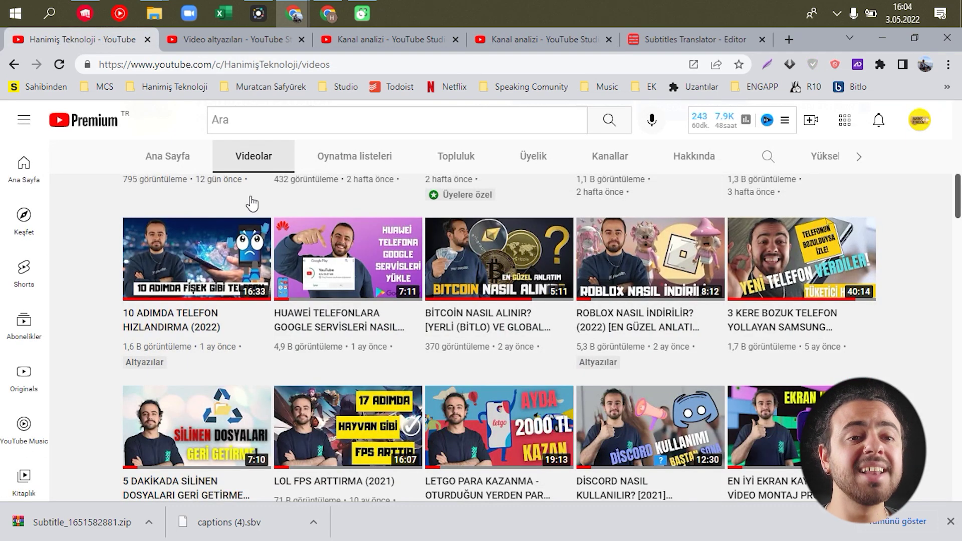
- Bring up the channel's permissions (İzinler) in the YouTube Studio settings
left_click(547, 42)
left_click(76, 449)
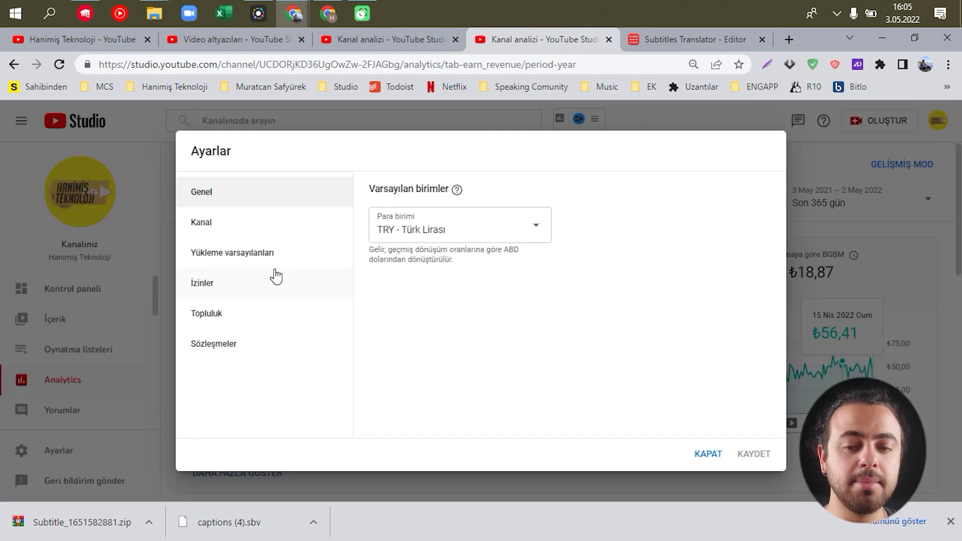
left_click(208, 237)
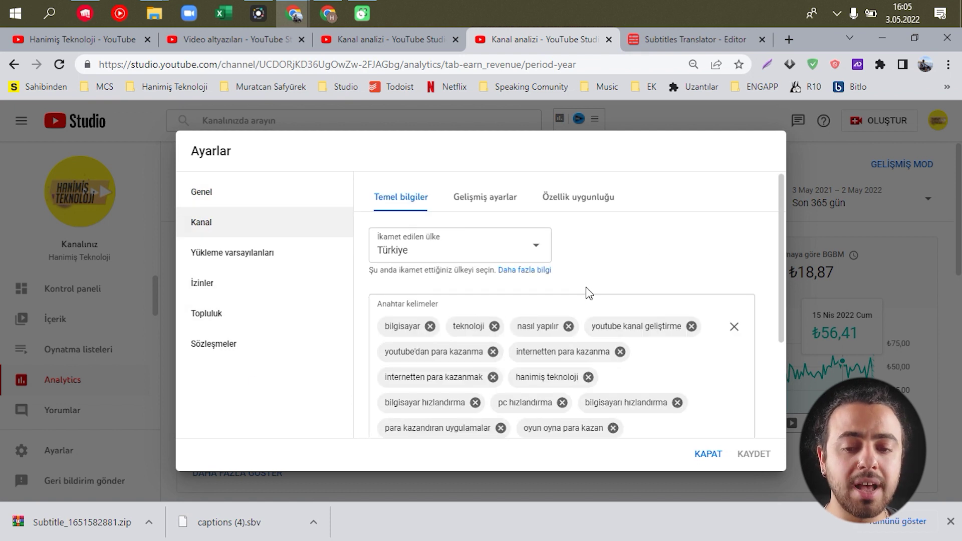
left_click(230, 288)
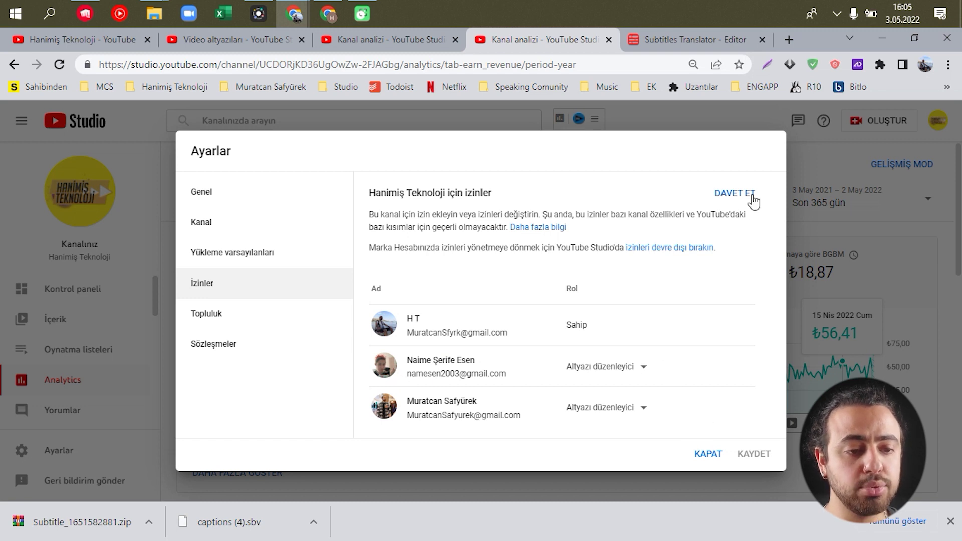
- Fill in a sample invitation with the placeholder sdasdasdasd and the Altyazı düzenleyici role, and dismiss it unsent
left_click(719, 213)
type("s")
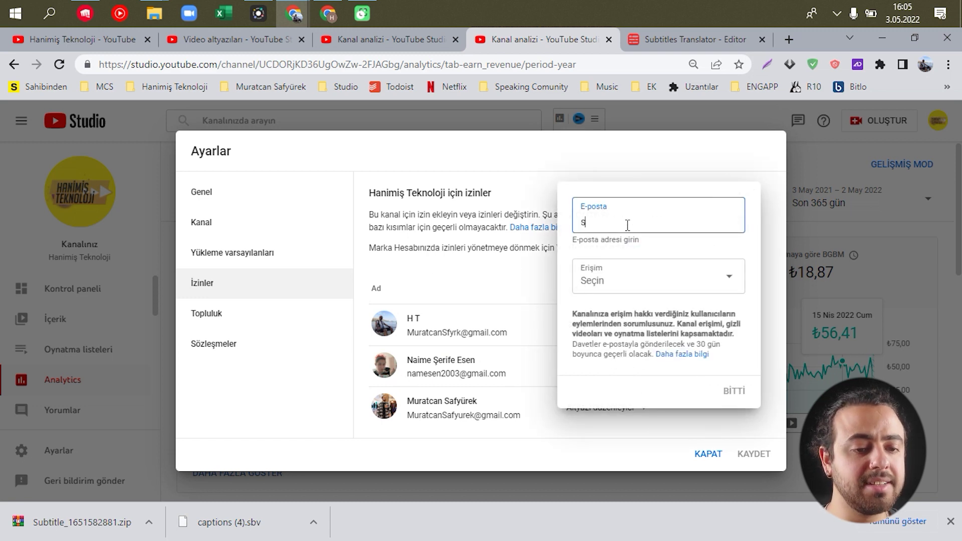
type("dasdasdasd")
left_click(639, 276)
scroll(655, 351, "down", 3)
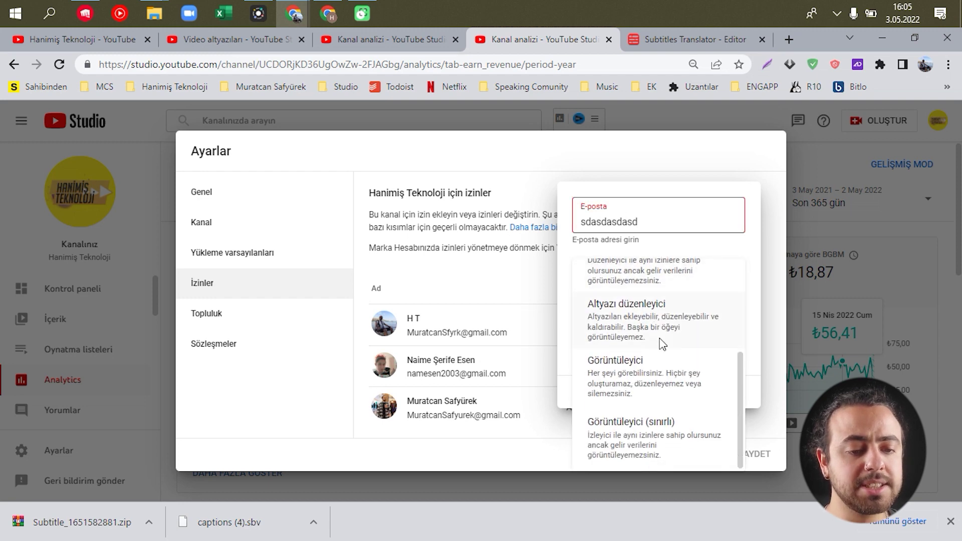
left_click(631, 327)
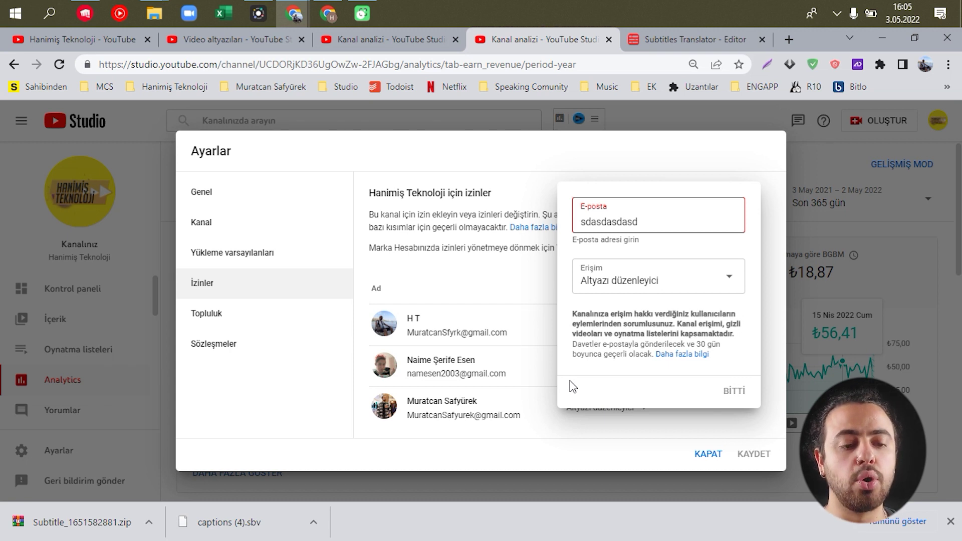
triple_click(701, 335)
left_click(705, 340)
left_click(765, 315)
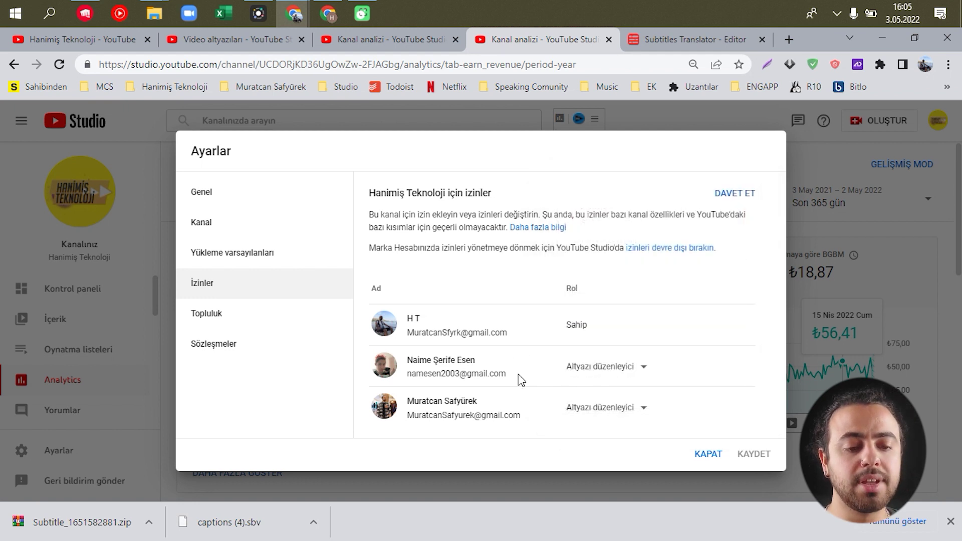
- Review the roles of the existing members and the role options offered for the last one, leaving its role as is
left_click_drag(567, 370, 639, 383)
left_click(580, 445)
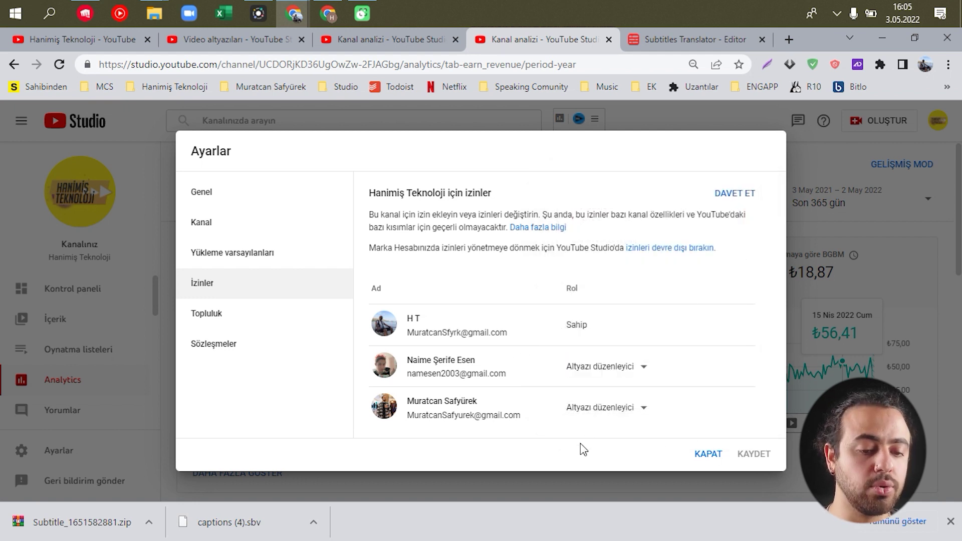
left_click(612, 410)
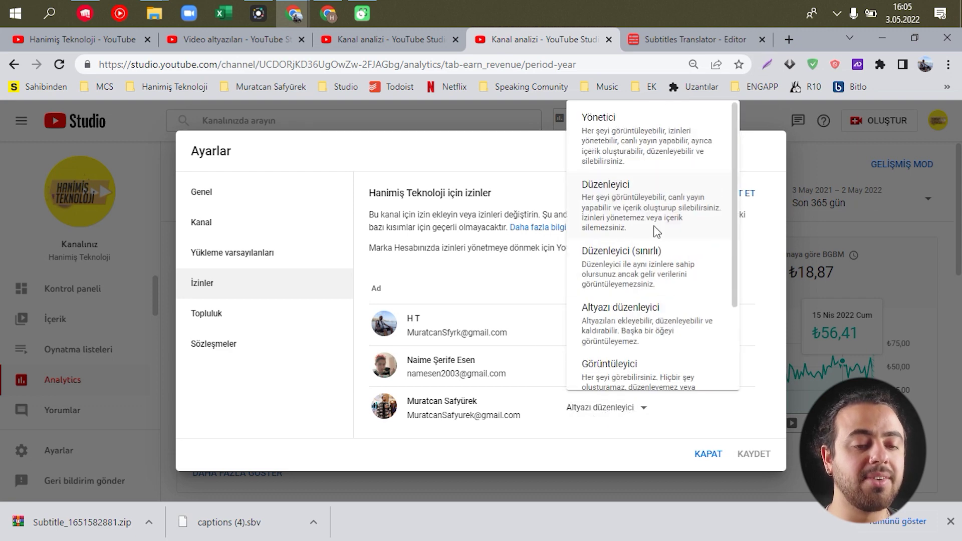
scroll(611, 213, "down", 3)
left_click(519, 273)
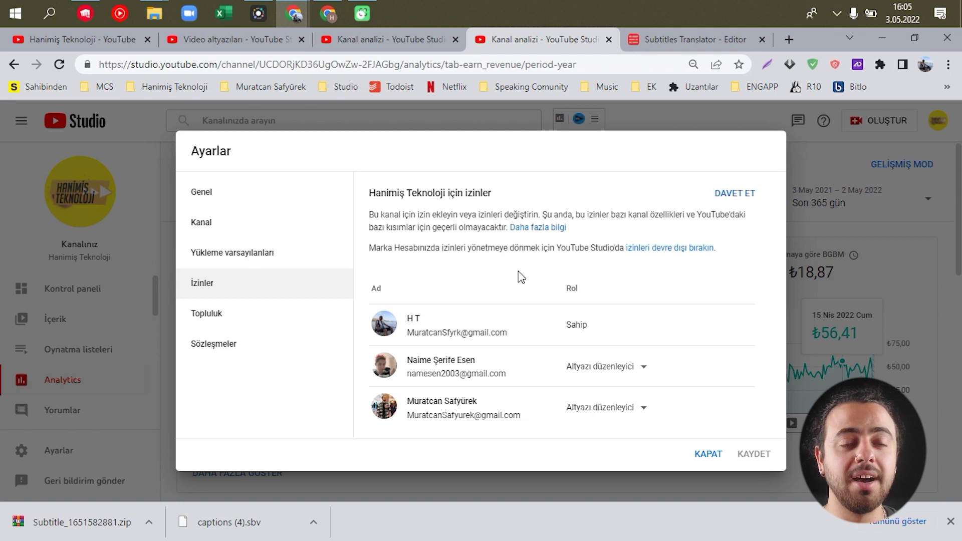
- Go to the channel's home page (Ana Sayfa) on YouTube and highlight its subscriber count
left_click(89, 46)
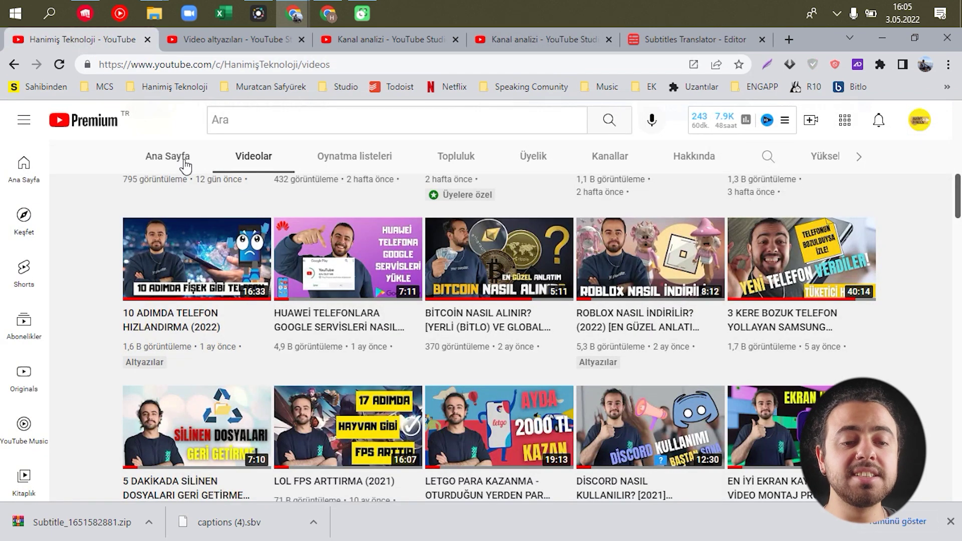
scroll(280, 268, "up", 10)
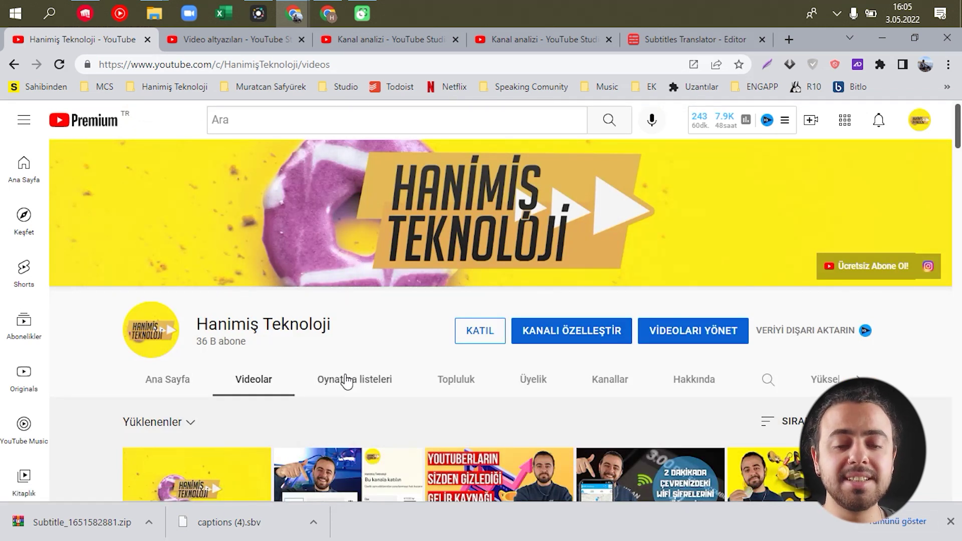
left_click(180, 395)
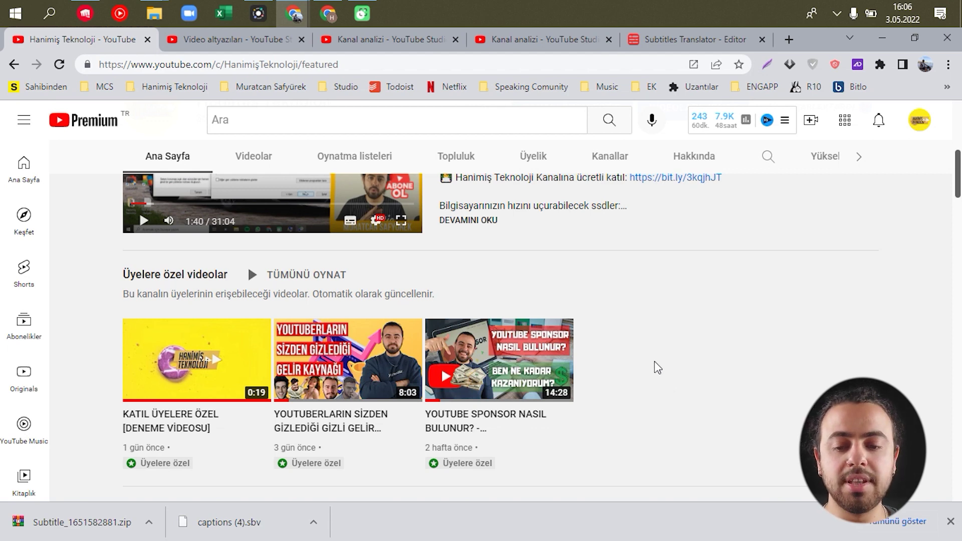
scroll(665, 383, "up", 5)
left_click_drag(196, 347, 250, 348)
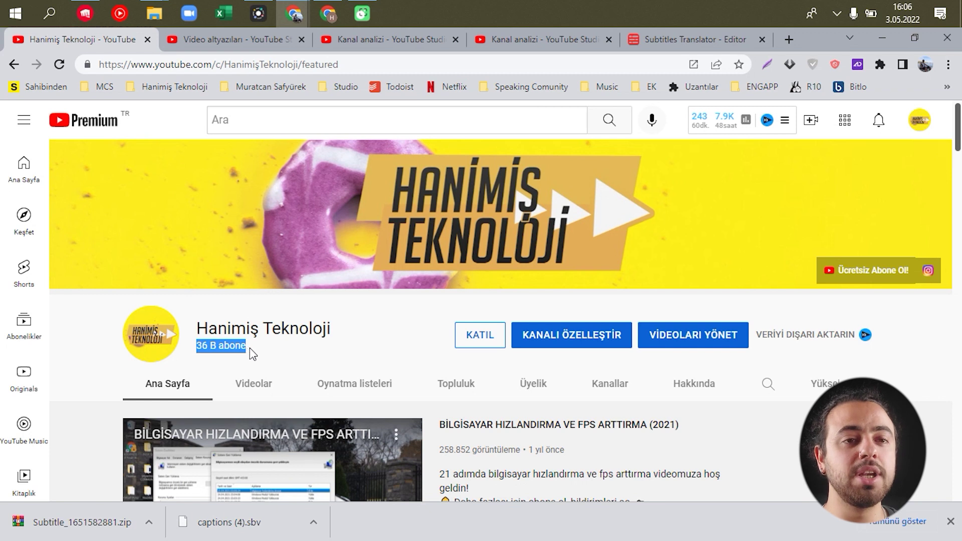